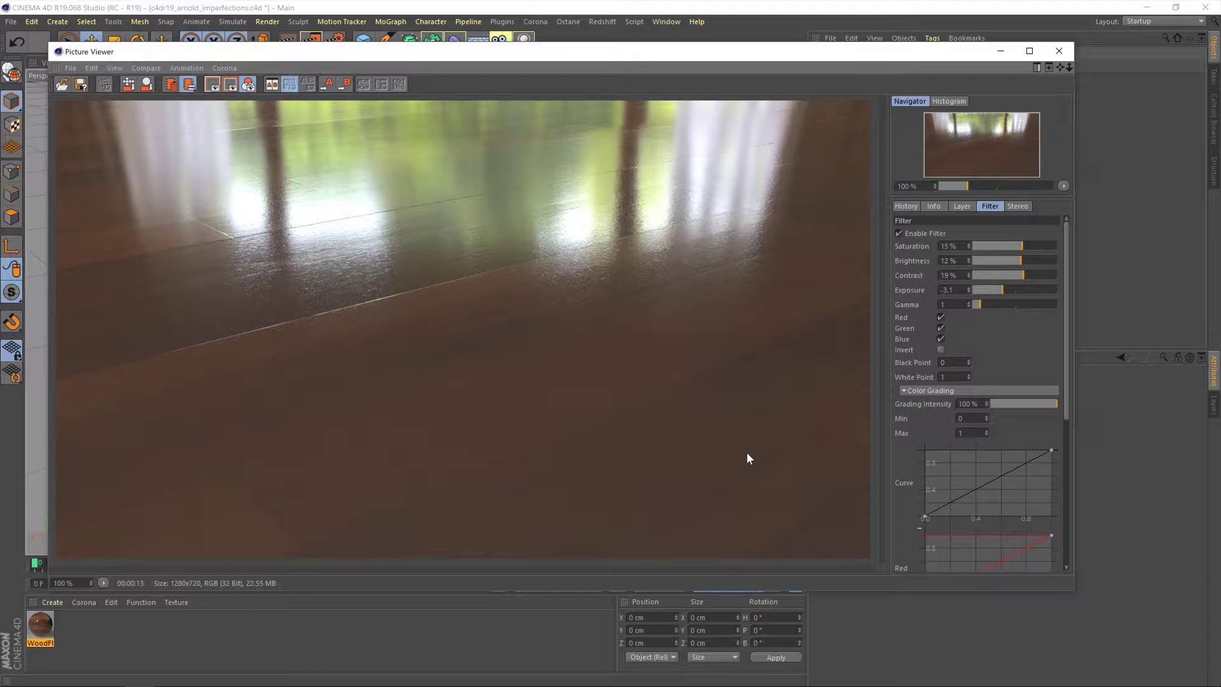
# - Close the render preview and open the WoodFlooring044 material's shader network from its Edit option
pyautogui.click(1059, 51)
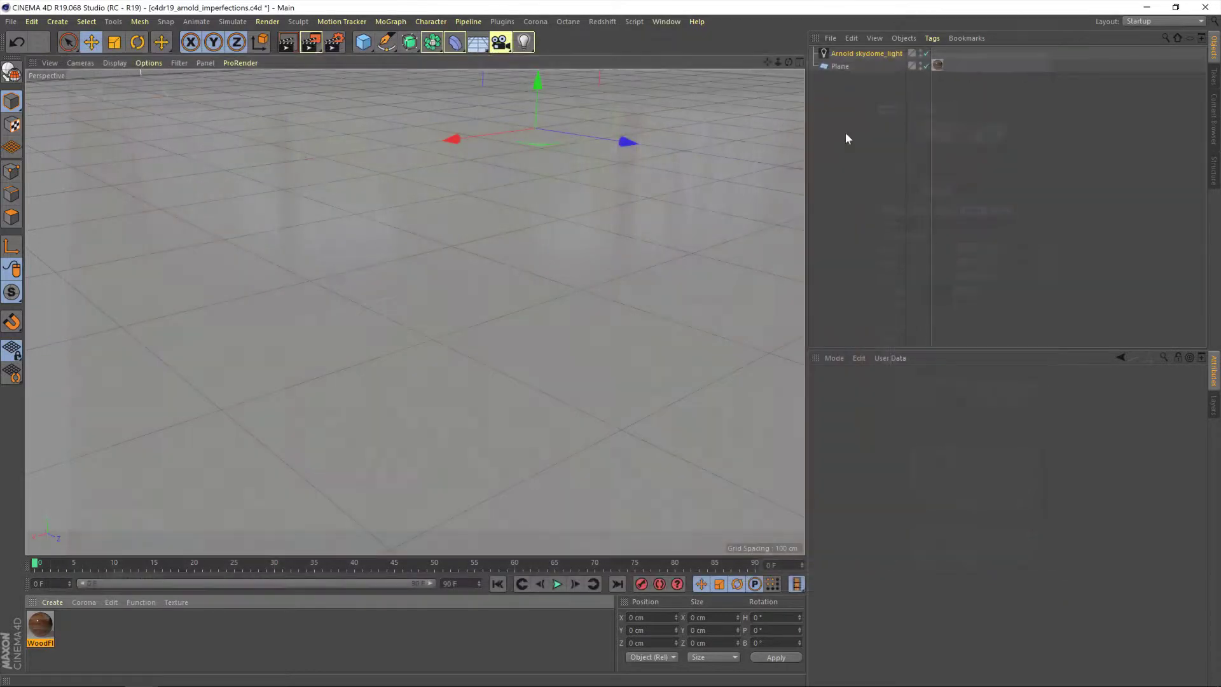
pyautogui.click(42, 619)
pyautogui.rightClick(42, 620)
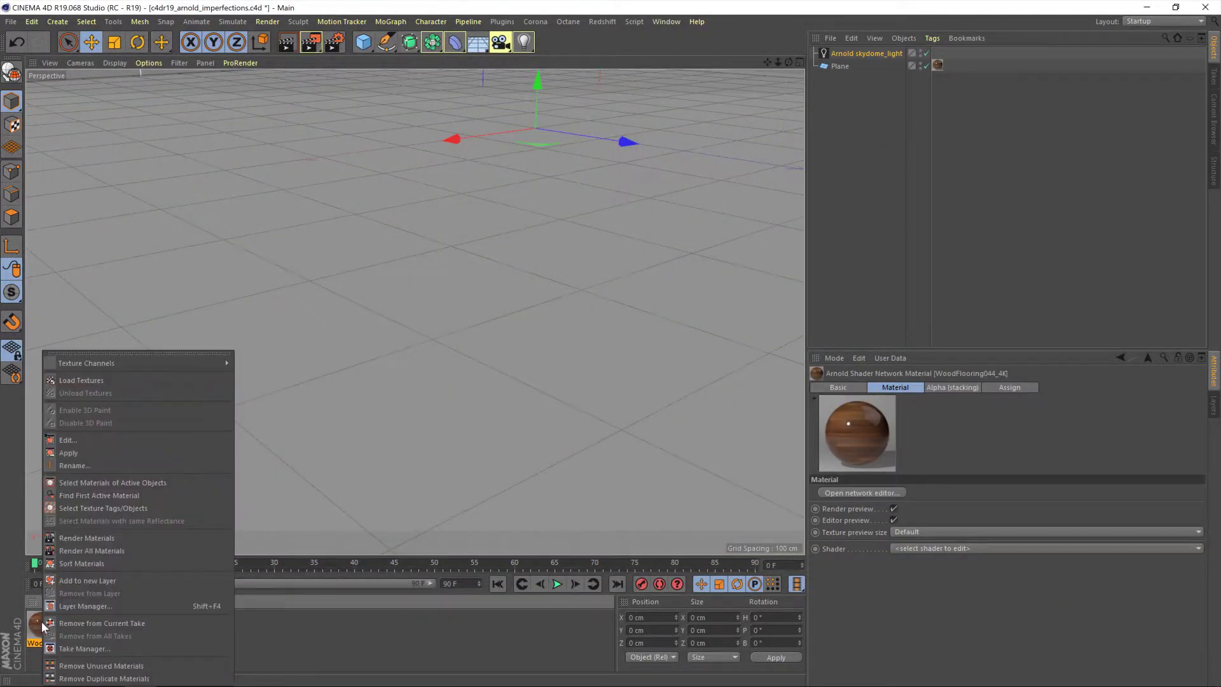
pyautogui.click(68, 439)
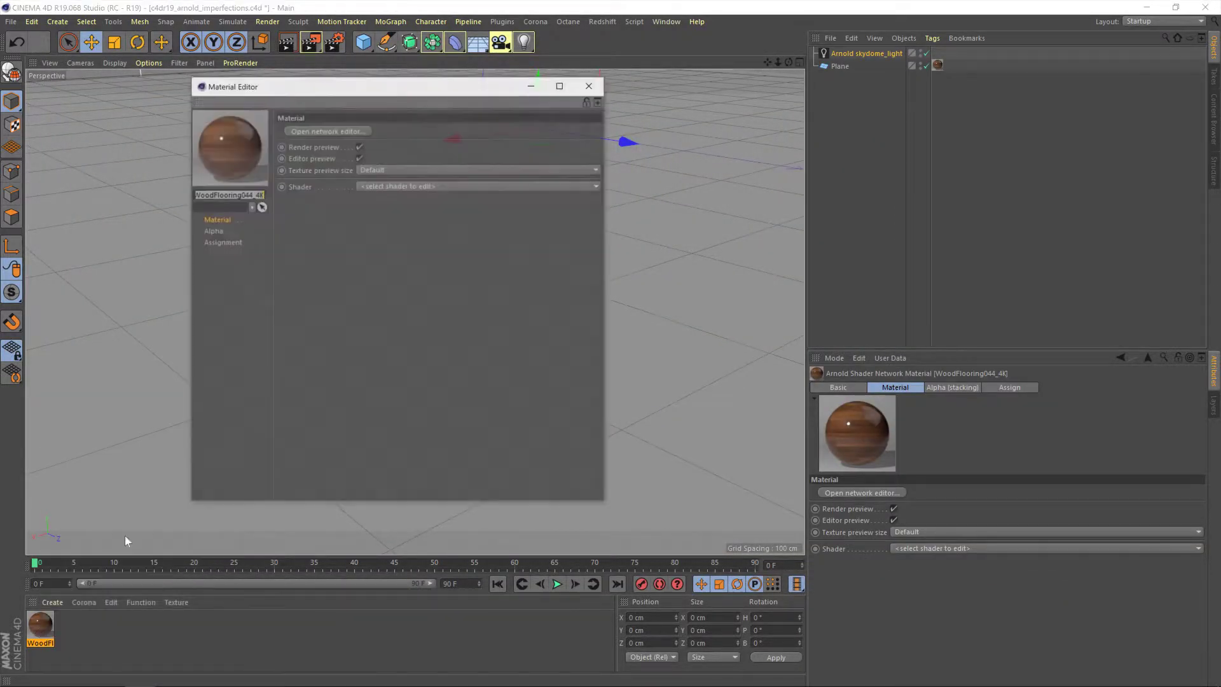
pyautogui.click(342, 131)
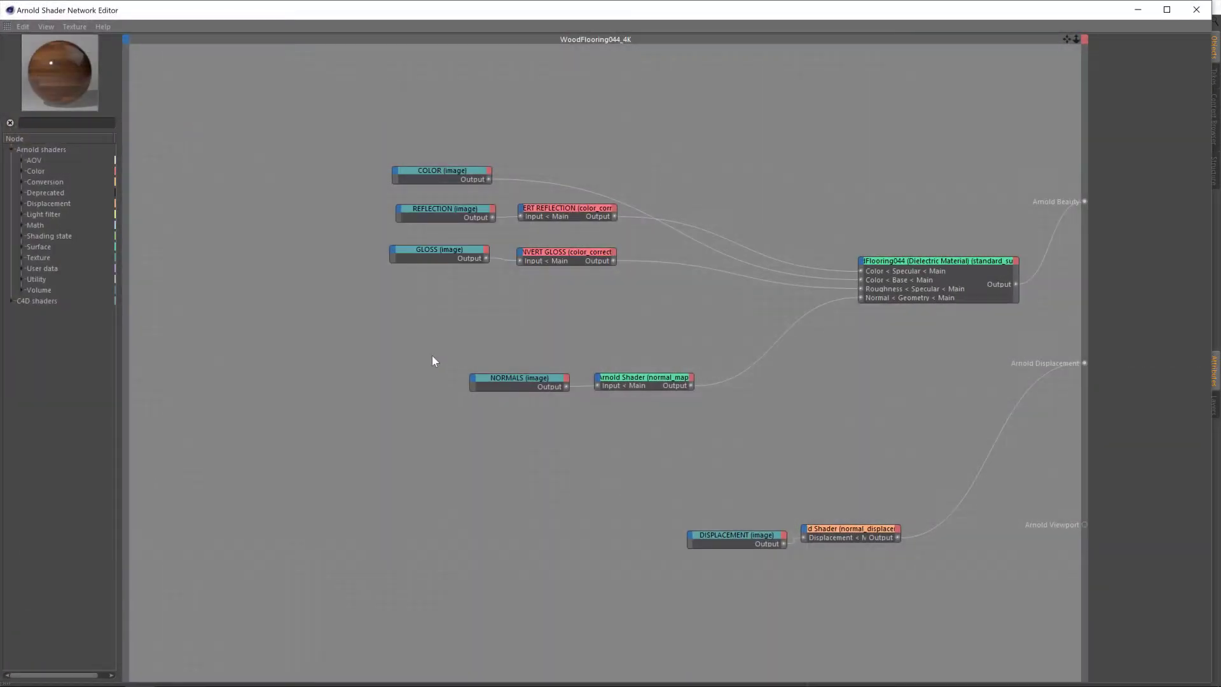
# - Inspect the INVERT GLOSS node's multiply colour without changing it, then widen the shader list panel
pyautogui.click(544, 258)
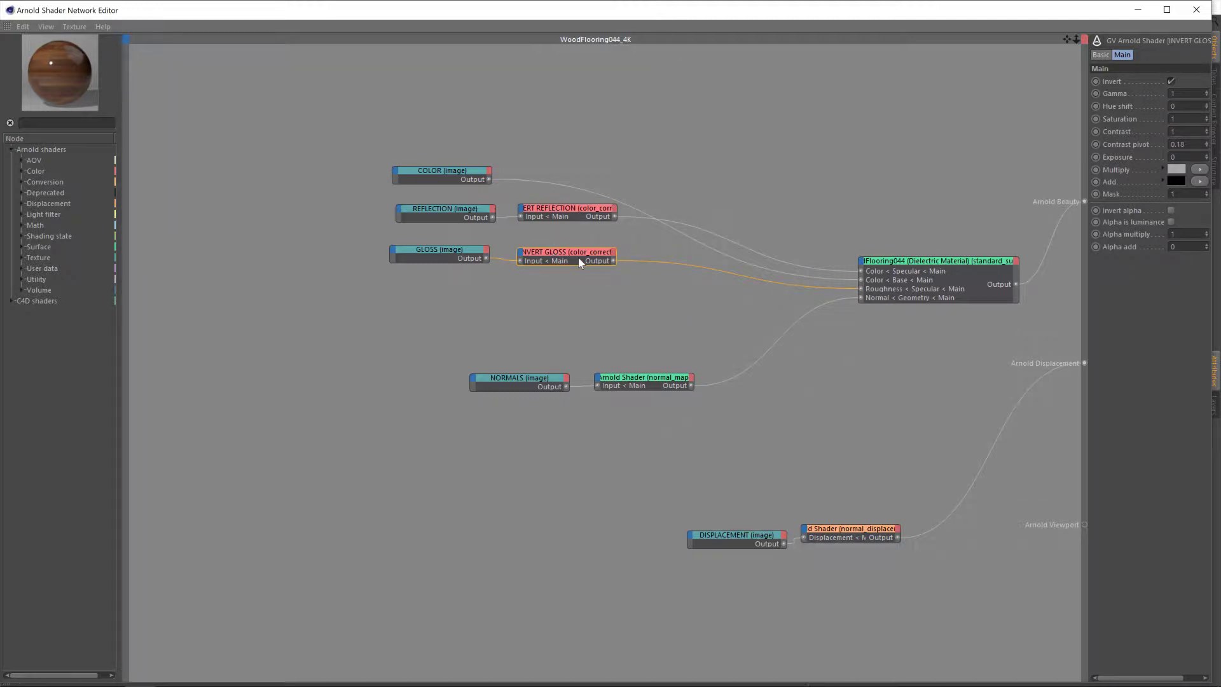
pyautogui.click(1175, 169)
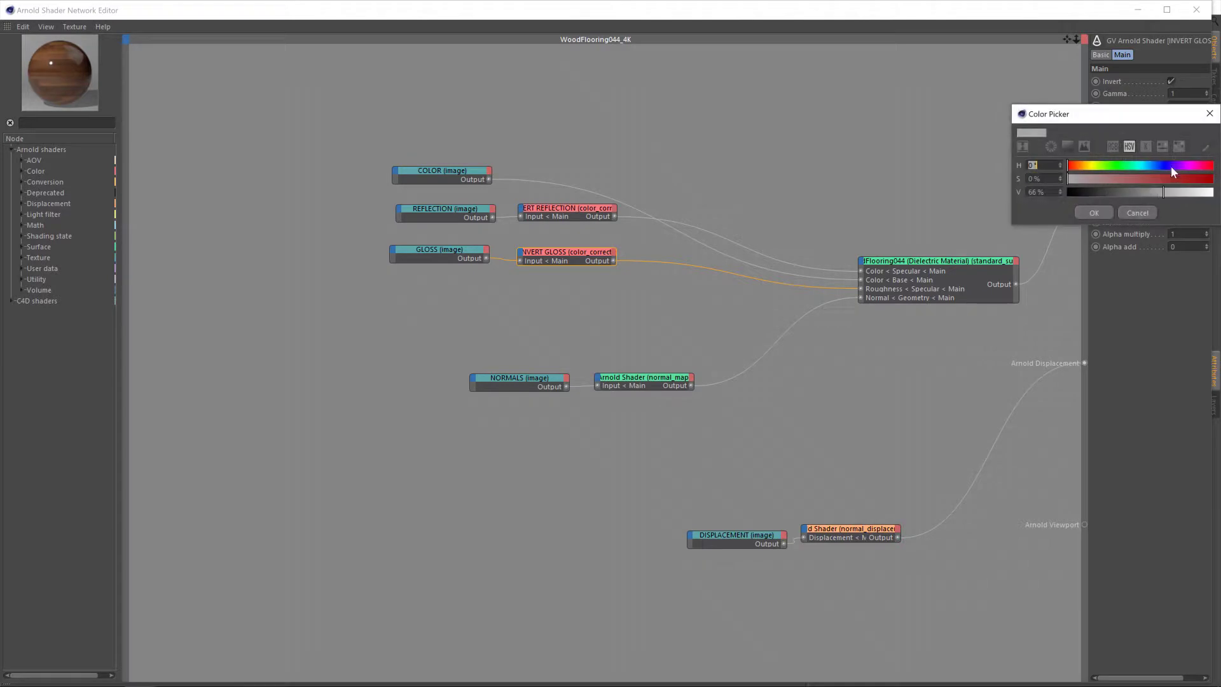
pyautogui.click(1142, 213)
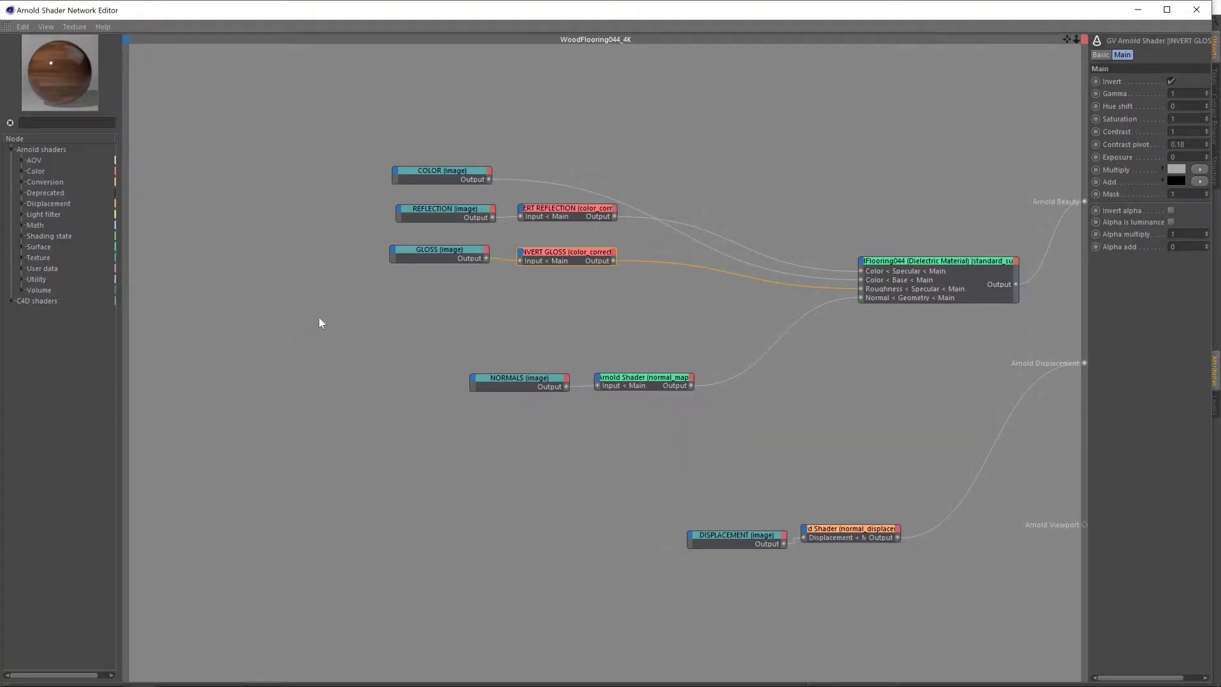
pyautogui.moveTo(119, 345); pyautogui.dragTo(230, 358)
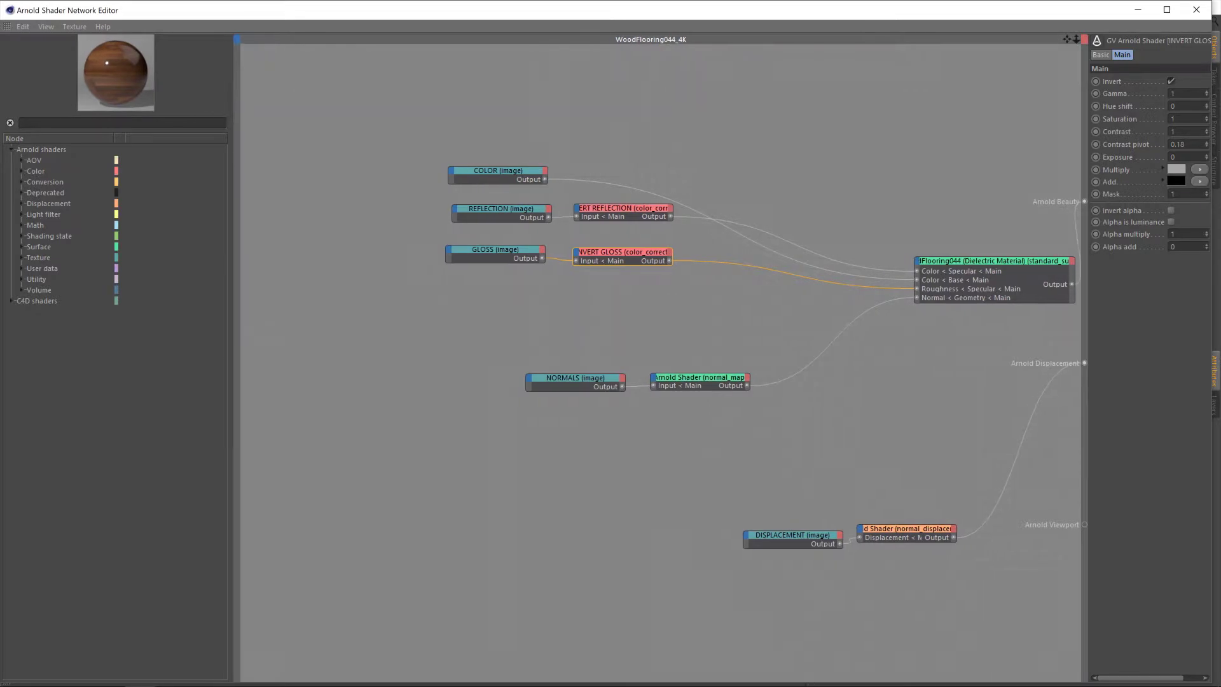
# - Add an image node via the 'ima' search and load FloorSmudgesTypeAMedium001_OVERLAY16_4K from its 4K folder
pyautogui.moveTo(147, 116); pyautogui.dragTo(149, 135)
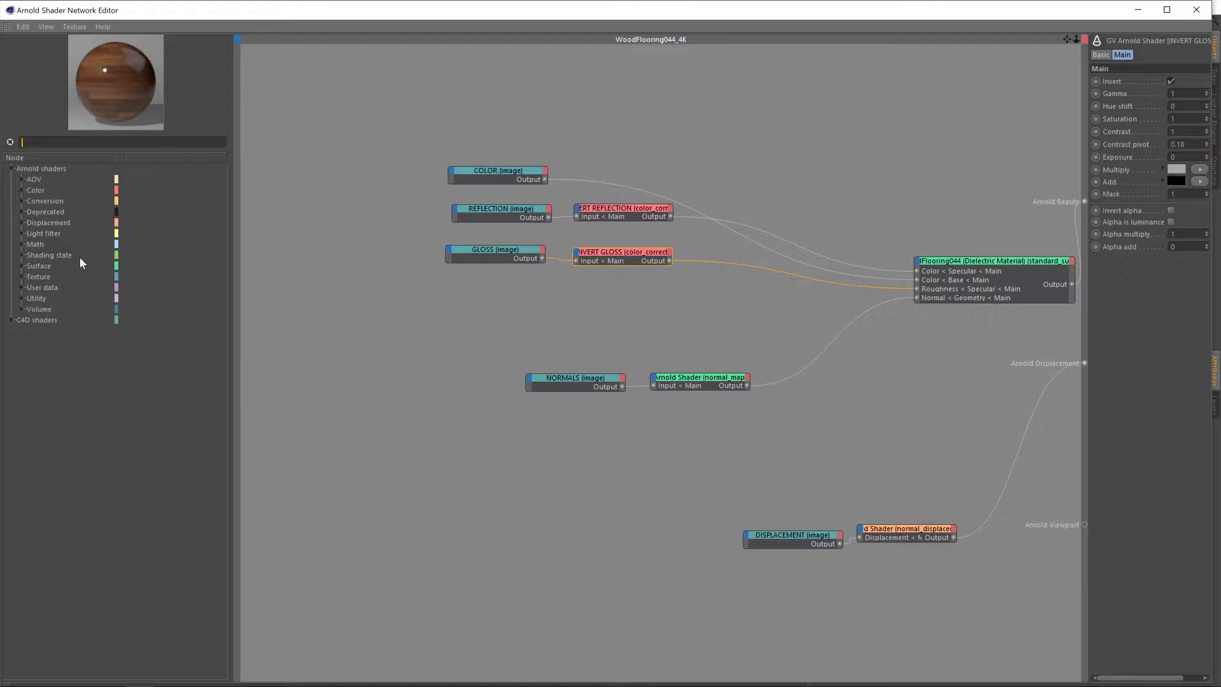
pyautogui.write('ima')
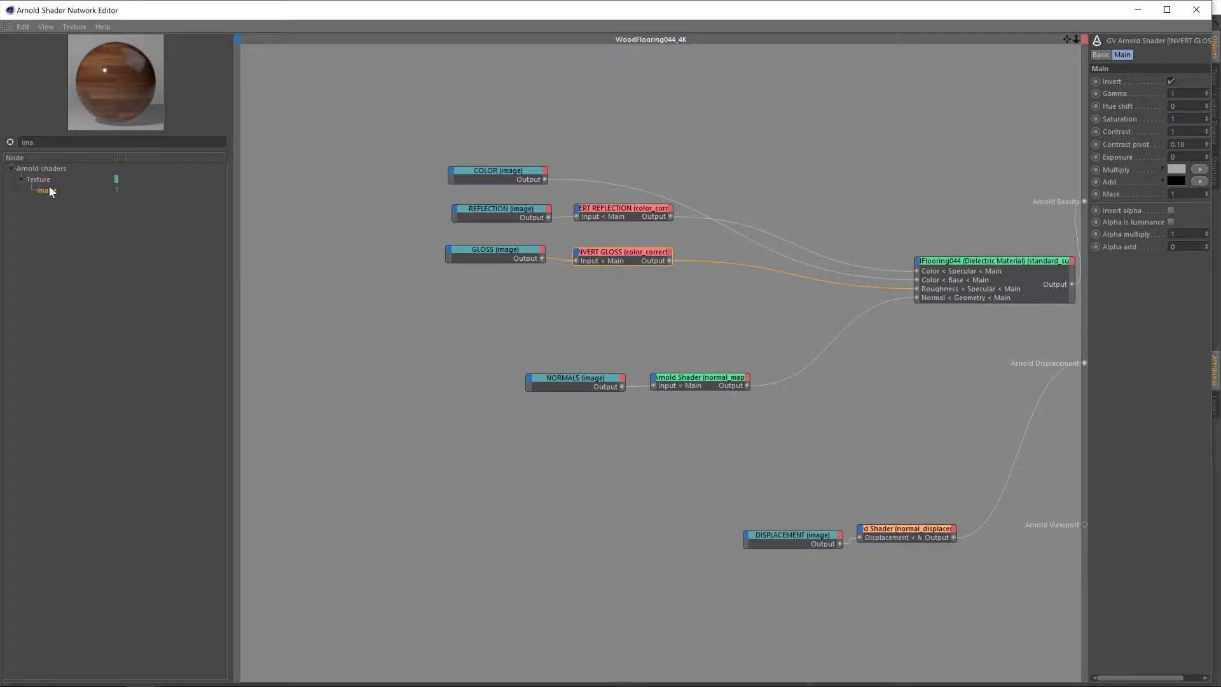
pyautogui.moveTo(47, 189); pyautogui.dragTo(563, 321)
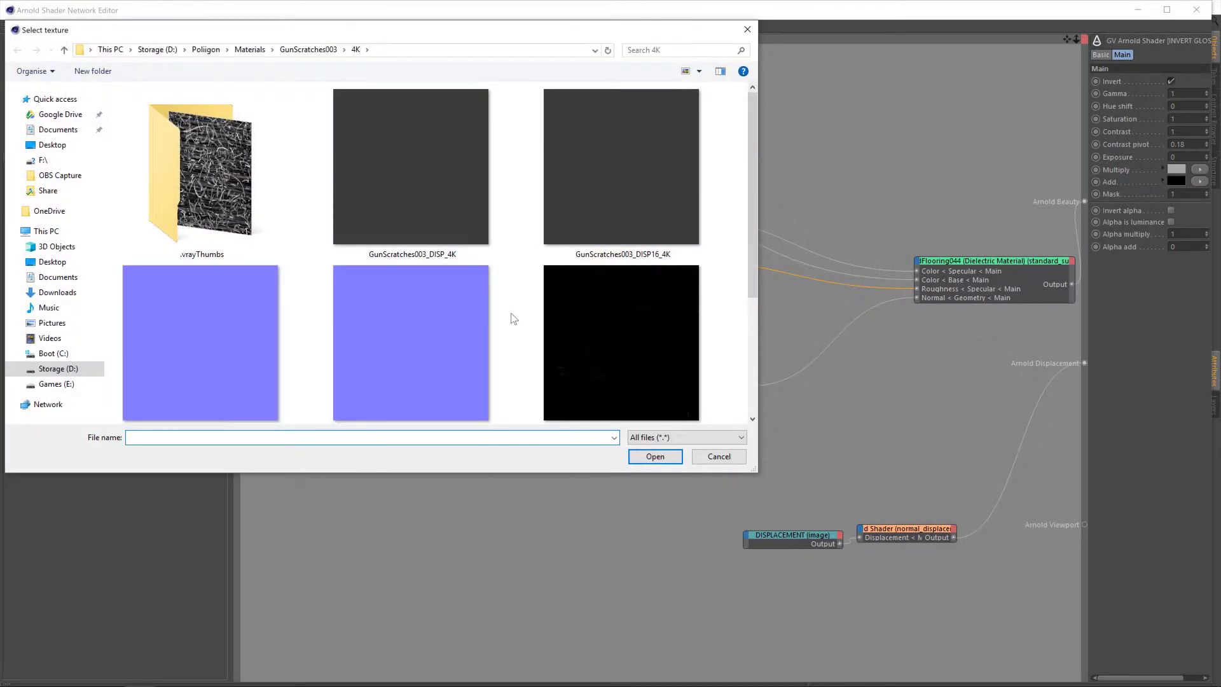
pyautogui.click(249, 50)
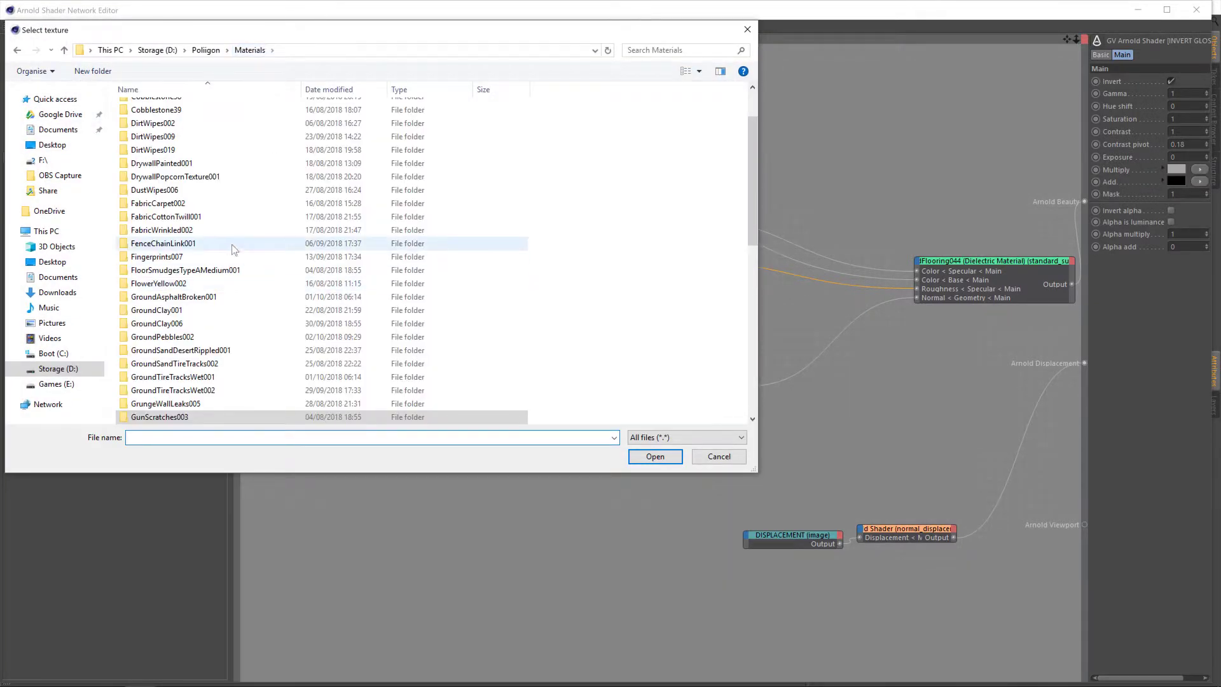
pyautogui.doubleClick(230, 270)
pyautogui.doubleClick(159, 109)
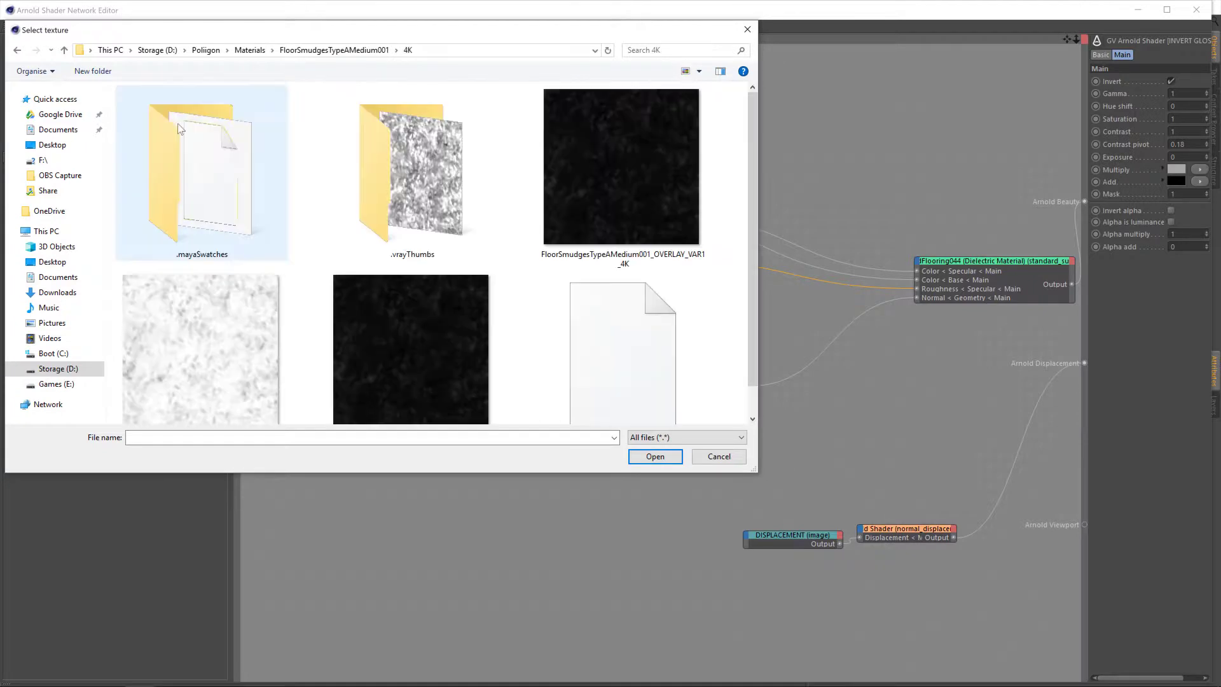
pyautogui.scroll(-1, 543, 348)
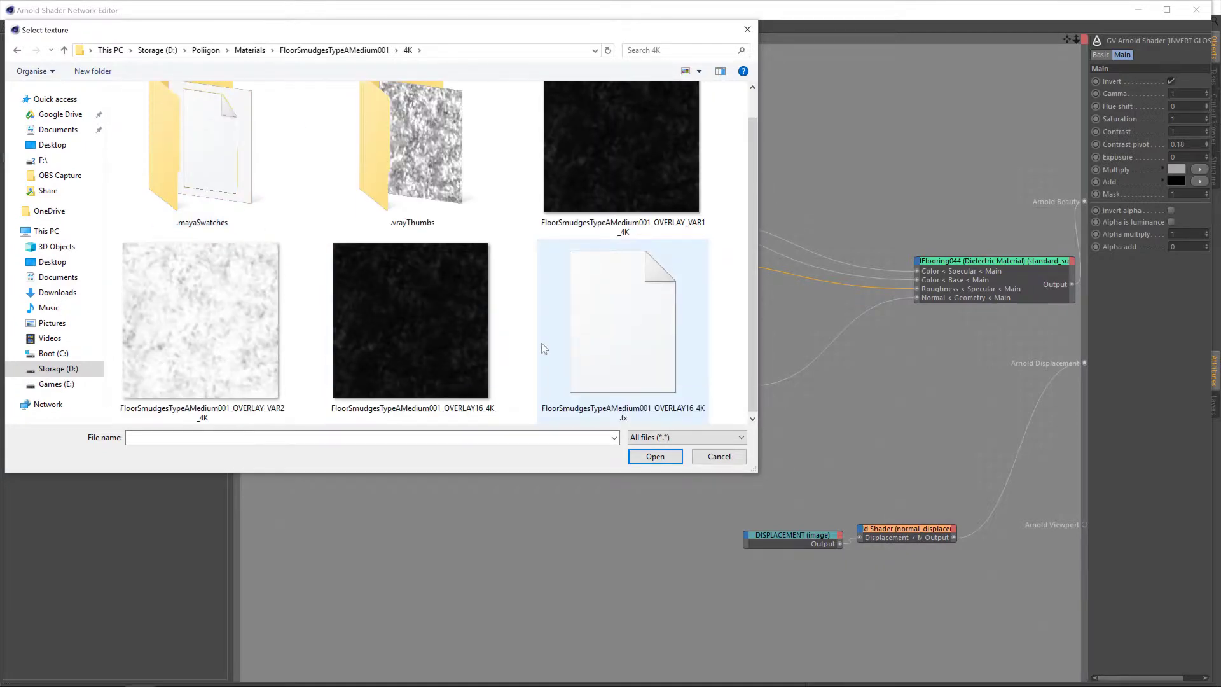
pyautogui.click(476, 380)
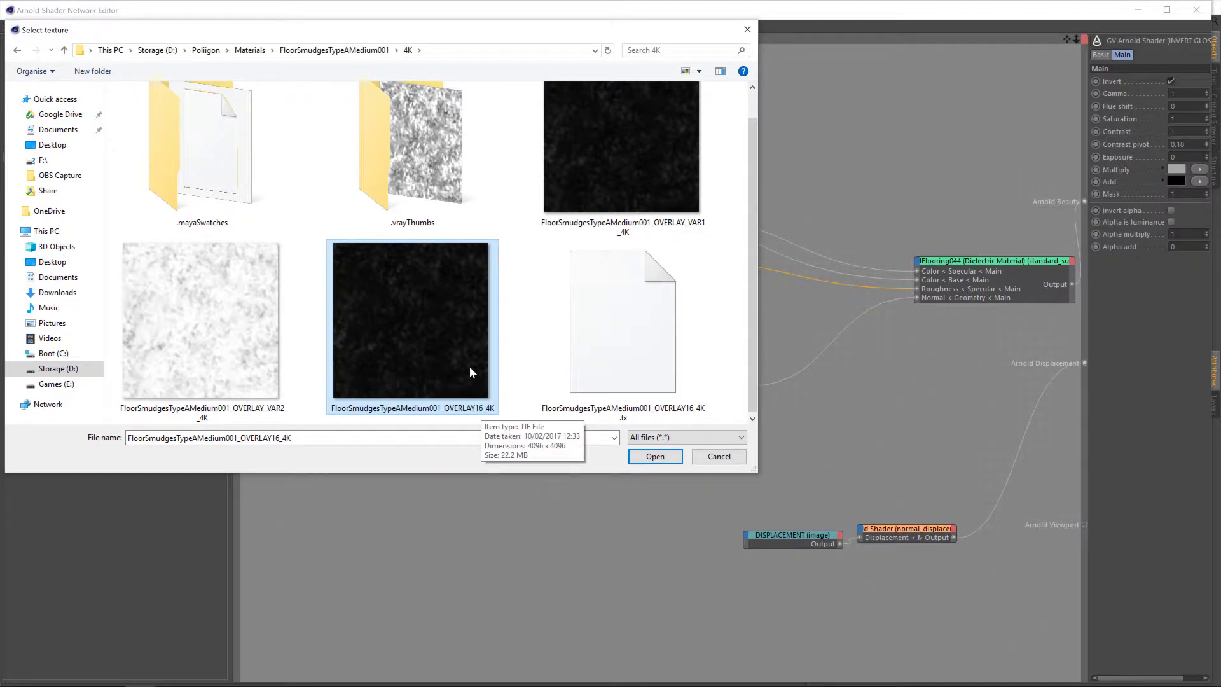
pyautogui.click(645, 457)
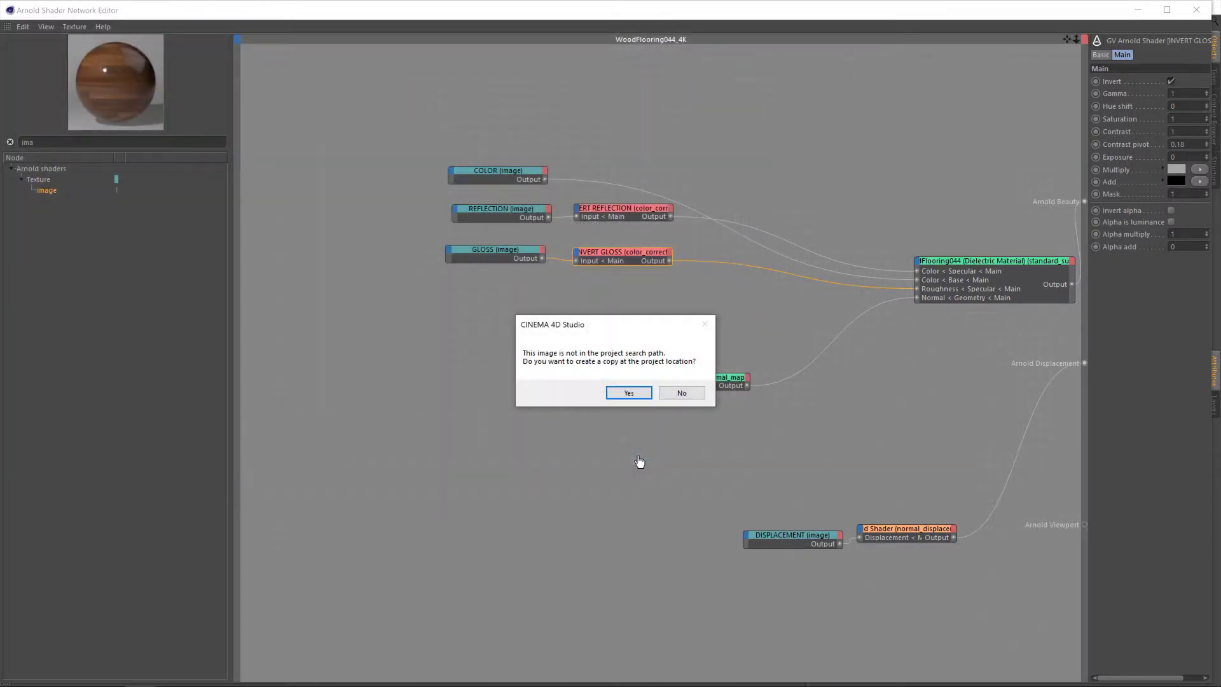
# - Answer the copy prompt and set the smudge image's colour space to linear
pyautogui.click(667, 391)
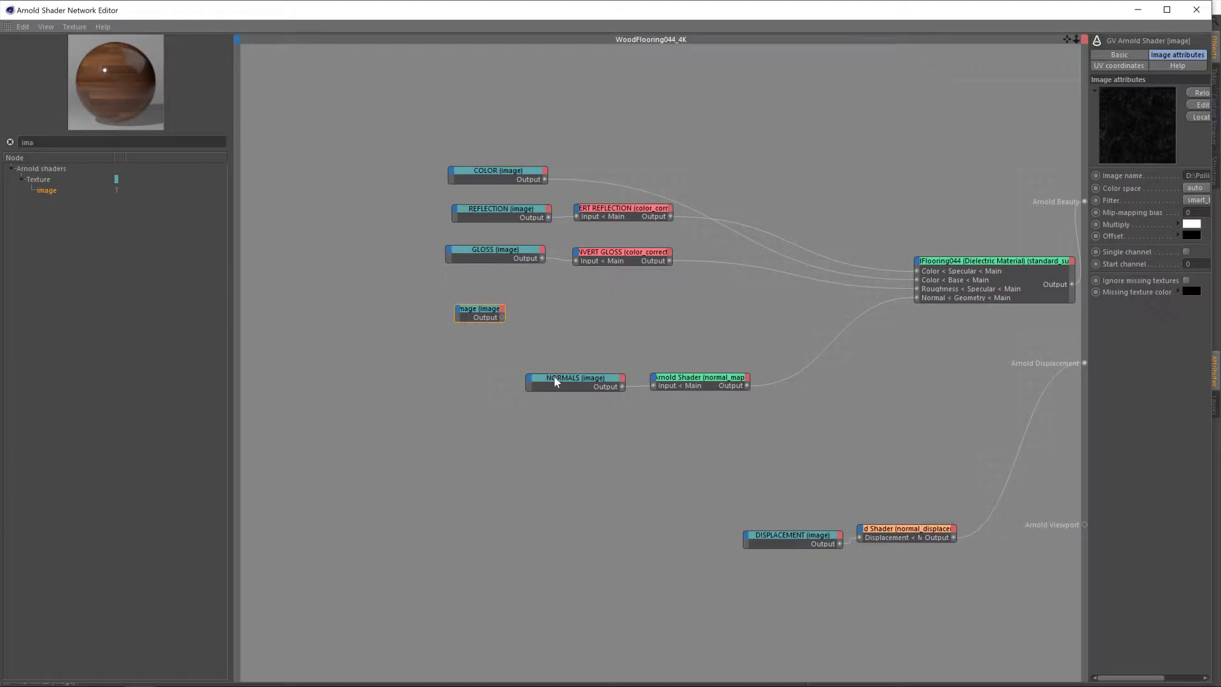
pyautogui.moveTo(1087, 211); pyautogui.dragTo(1008, 212)
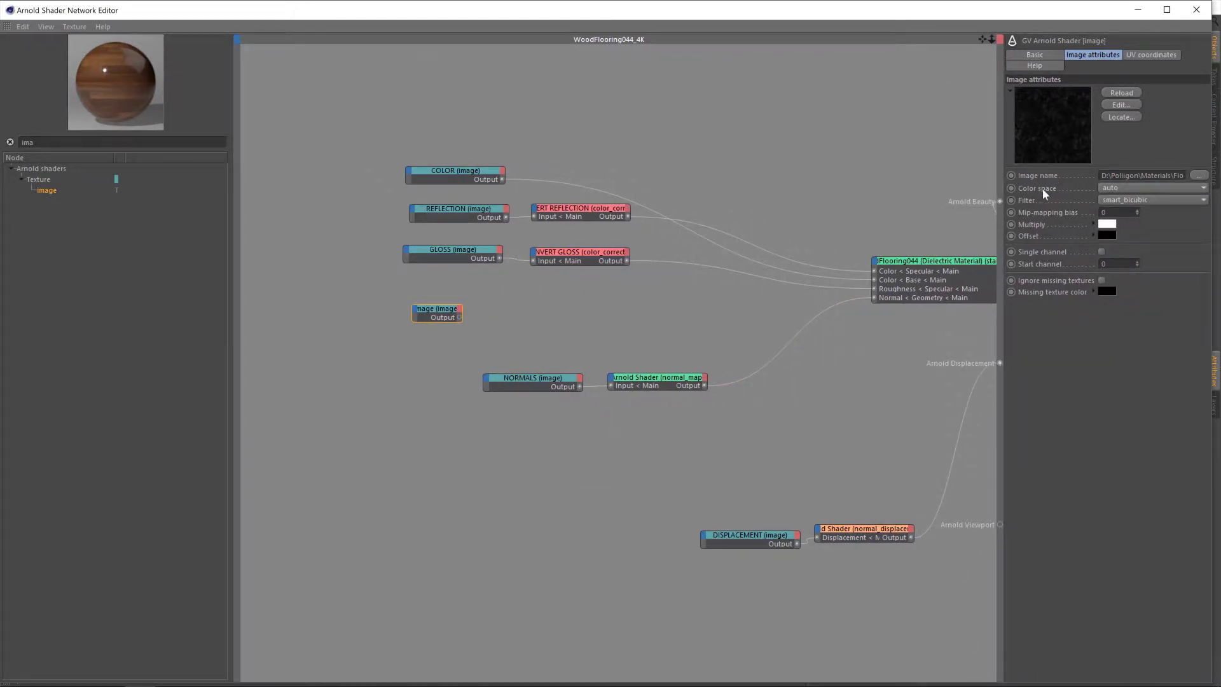
pyautogui.click(1142, 188)
pyautogui.click(1157, 223)
# - Compare the colour spaces of the COLOR, REFLECTION, GLOSS, NORMALS and DISPLACEMENT textures
pyautogui.click(483, 178)
pyautogui.click(456, 210)
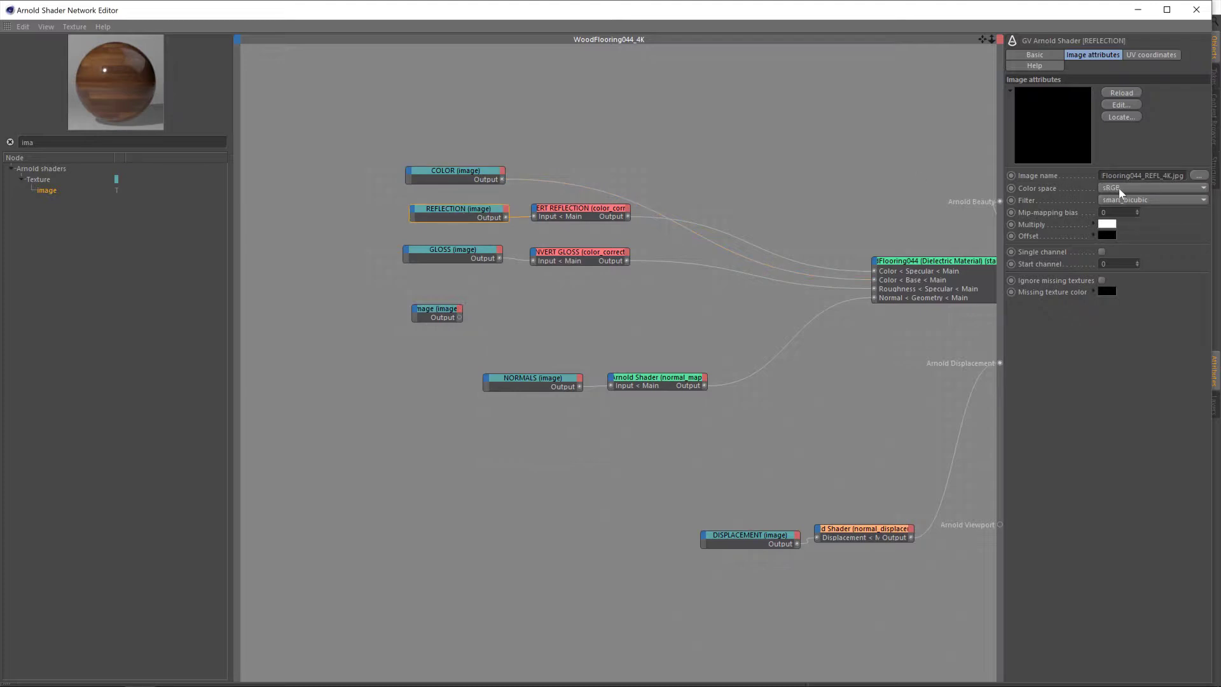
pyautogui.click(454, 250)
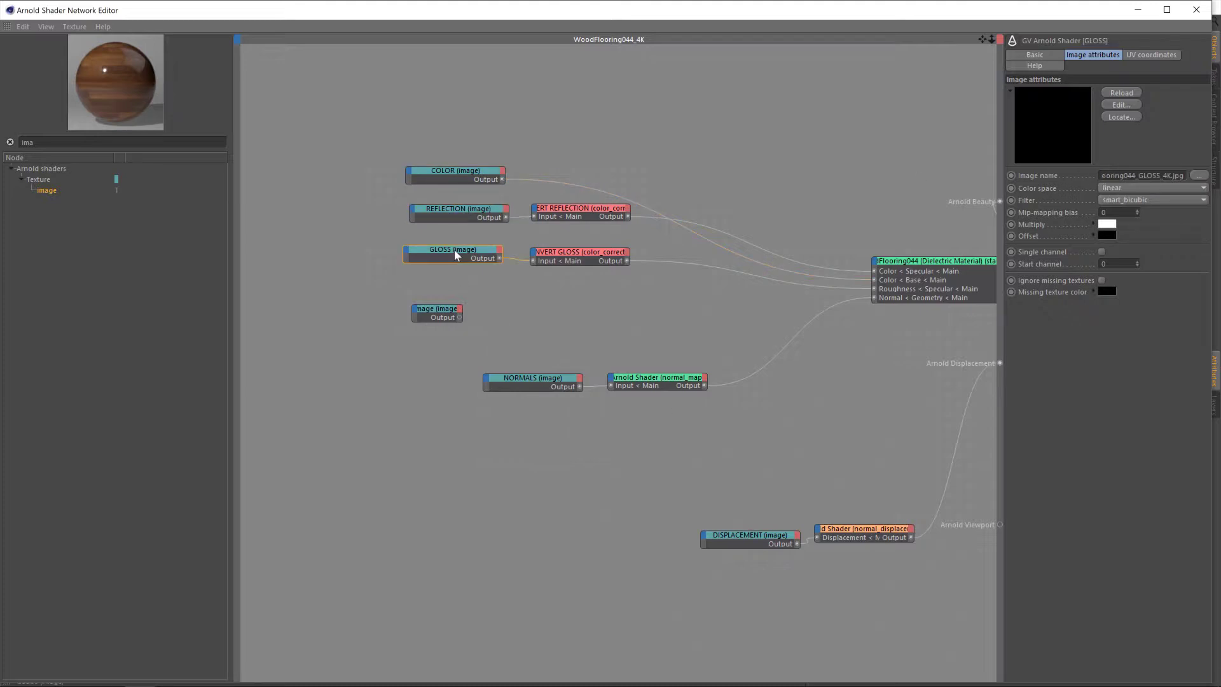
pyautogui.click(552, 379)
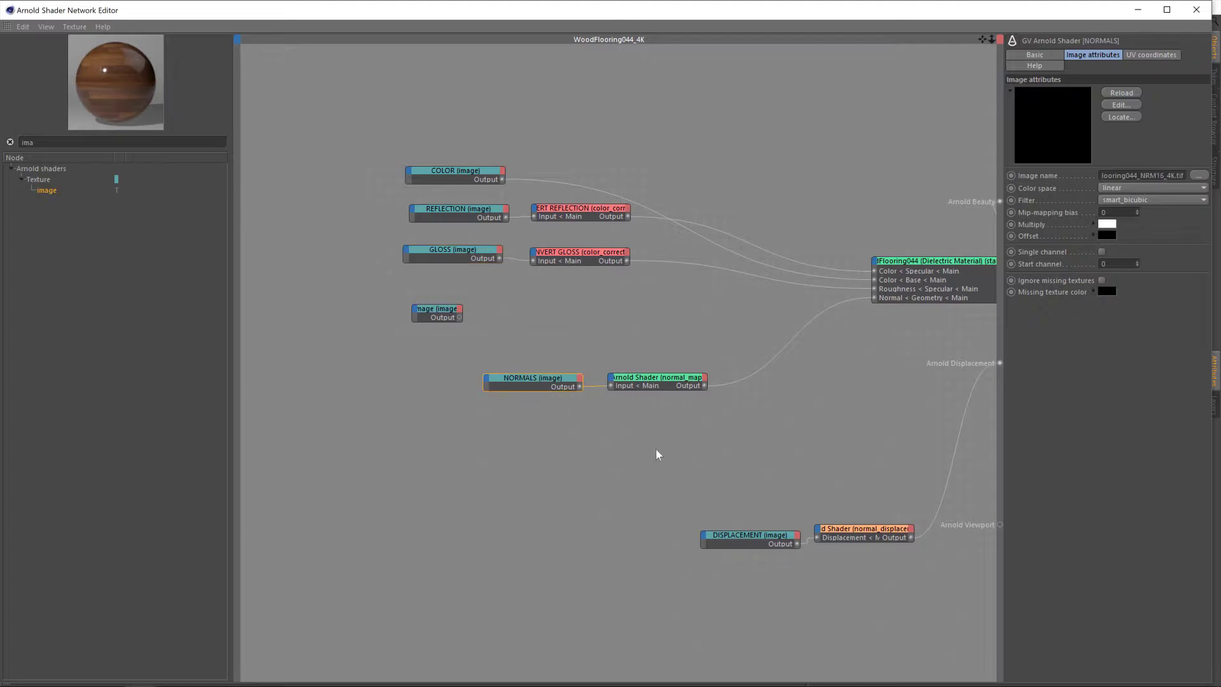
pyautogui.click(762, 536)
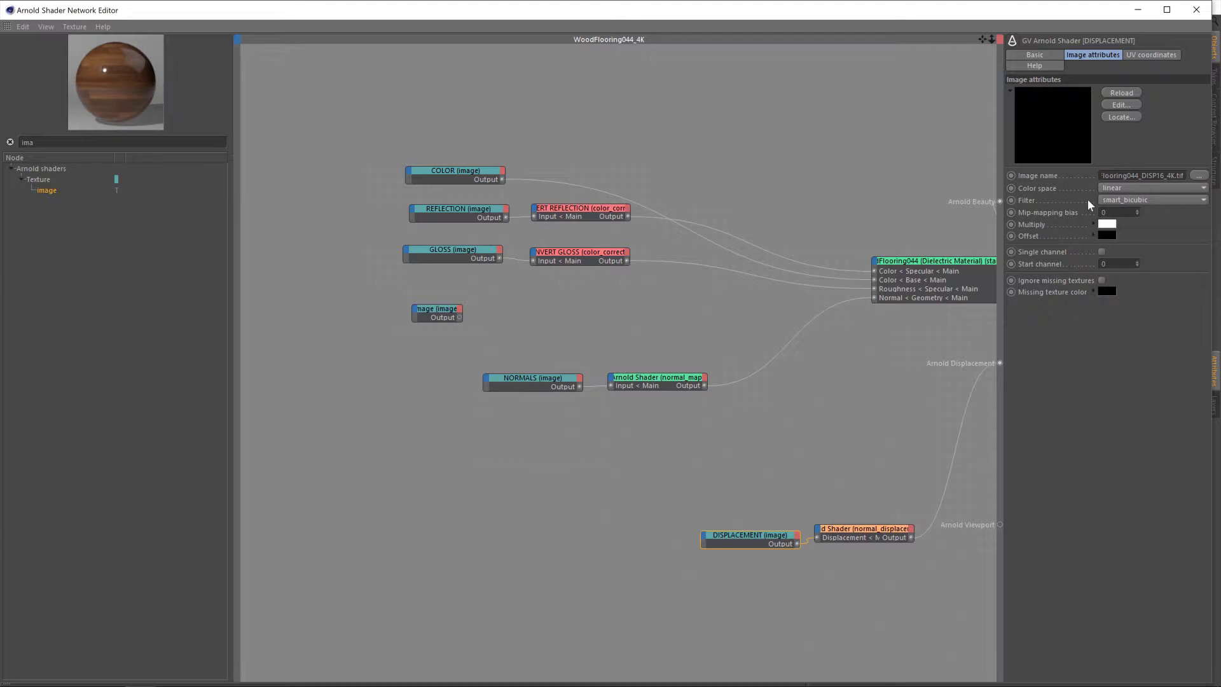
# - Widen the smudge image node and move it right, near the INVERT GLOSS node
pyautogui.click(437, 315)
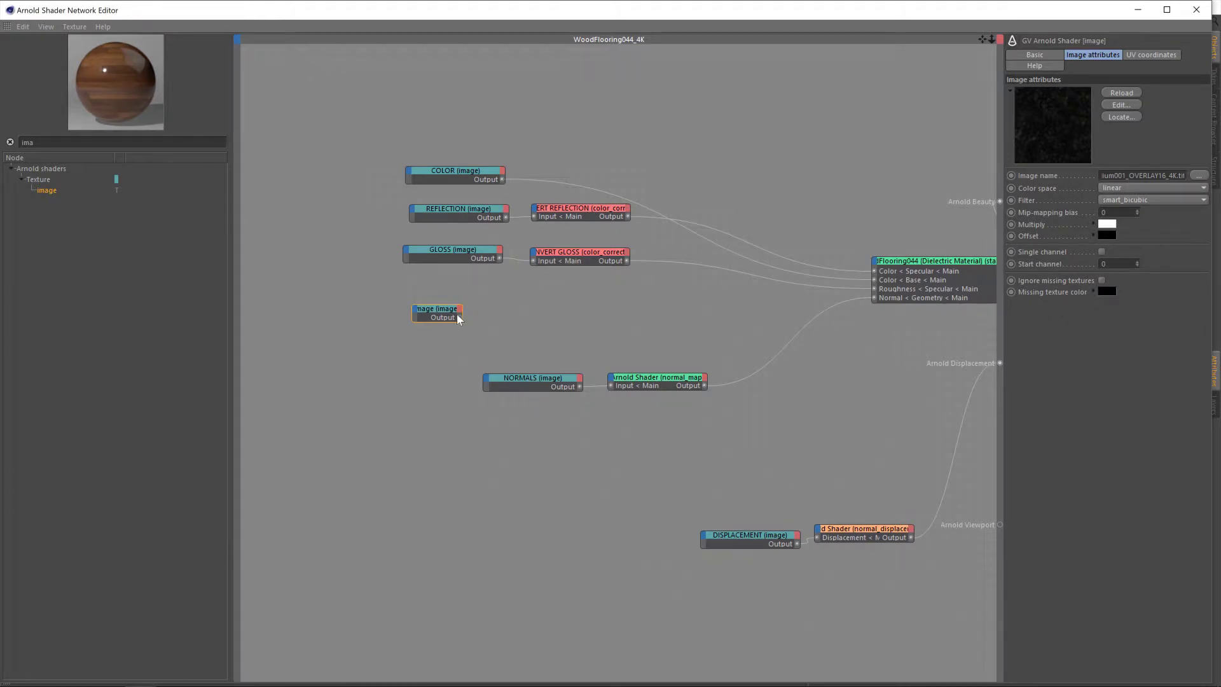
pyautogui.moveTo(463, 312)
pyautogui.mouseDown()
pyautogui.moveTo(558, 312)
pyautogui.moveTo(478, 308)
pyautogui.mouseUp()
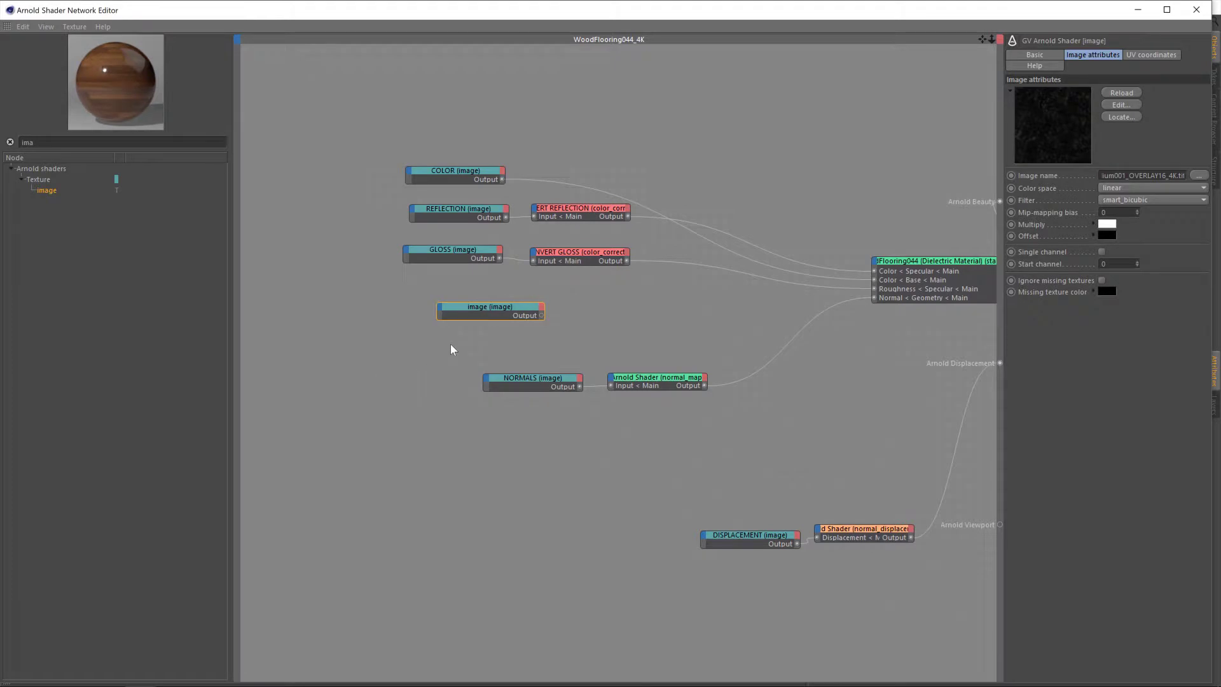
pyautogui.moveTo(504, 314); pyautogui.dragTo(604, 313)
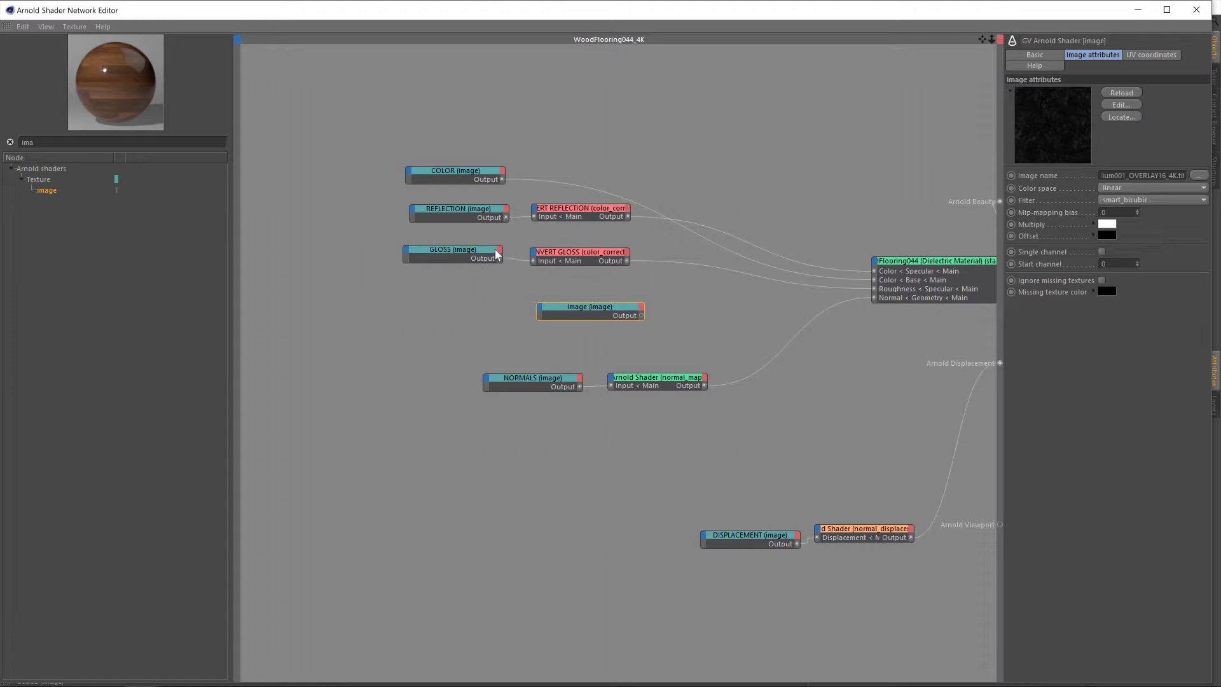
pyautogui.click(576, 256)
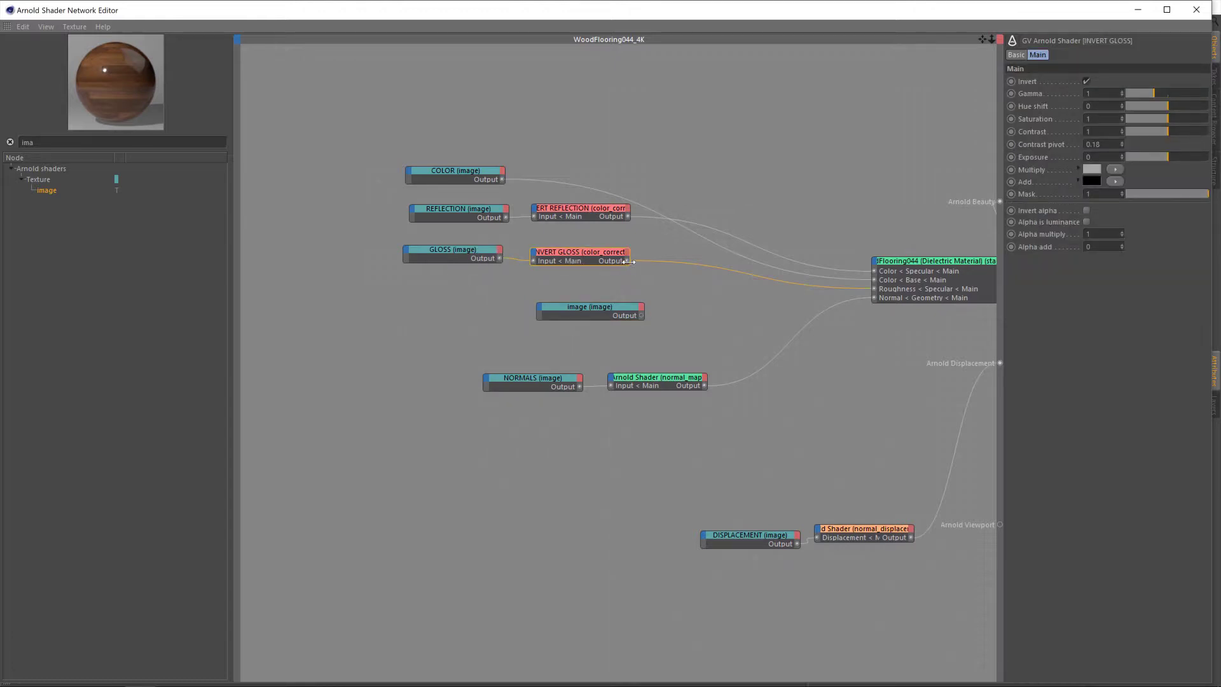
# - Add a layer_rgba node via the 'lay' search, widen it and position it beside INVERT GLOSS
pyautogui.moveTo(574, 257); pyautogui.dragTo(572, 257)
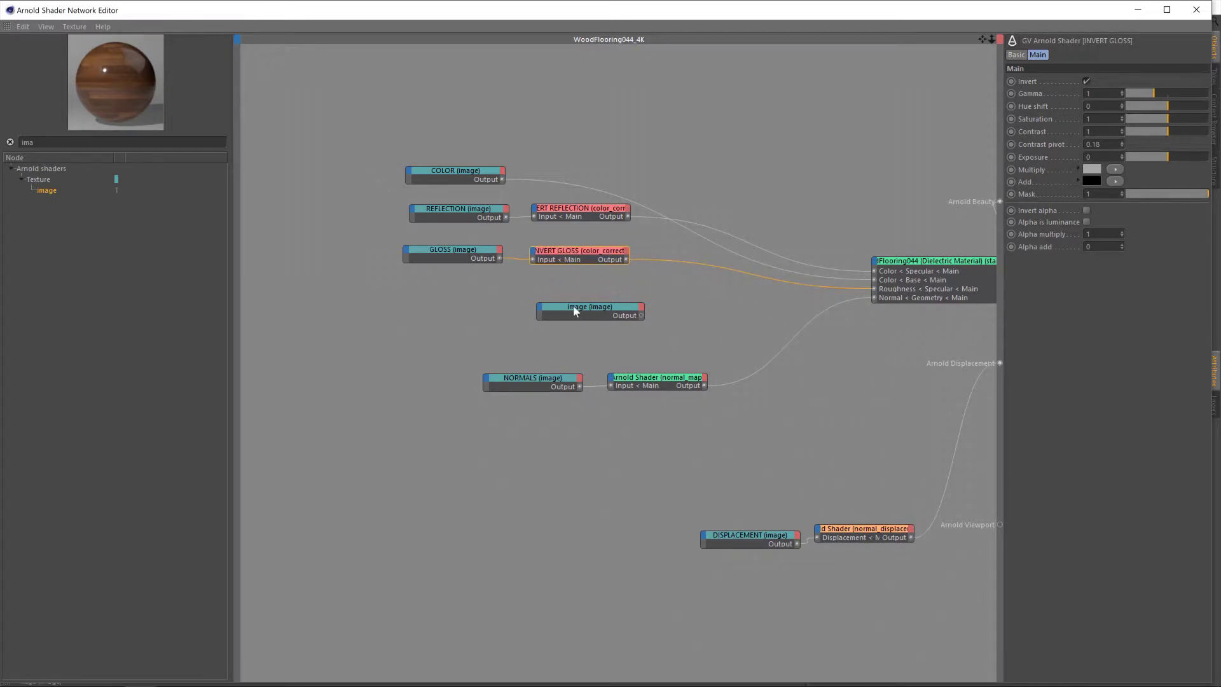
pyautogui.moveTo(573, 305); pyautogui.dragTo(564, 304)
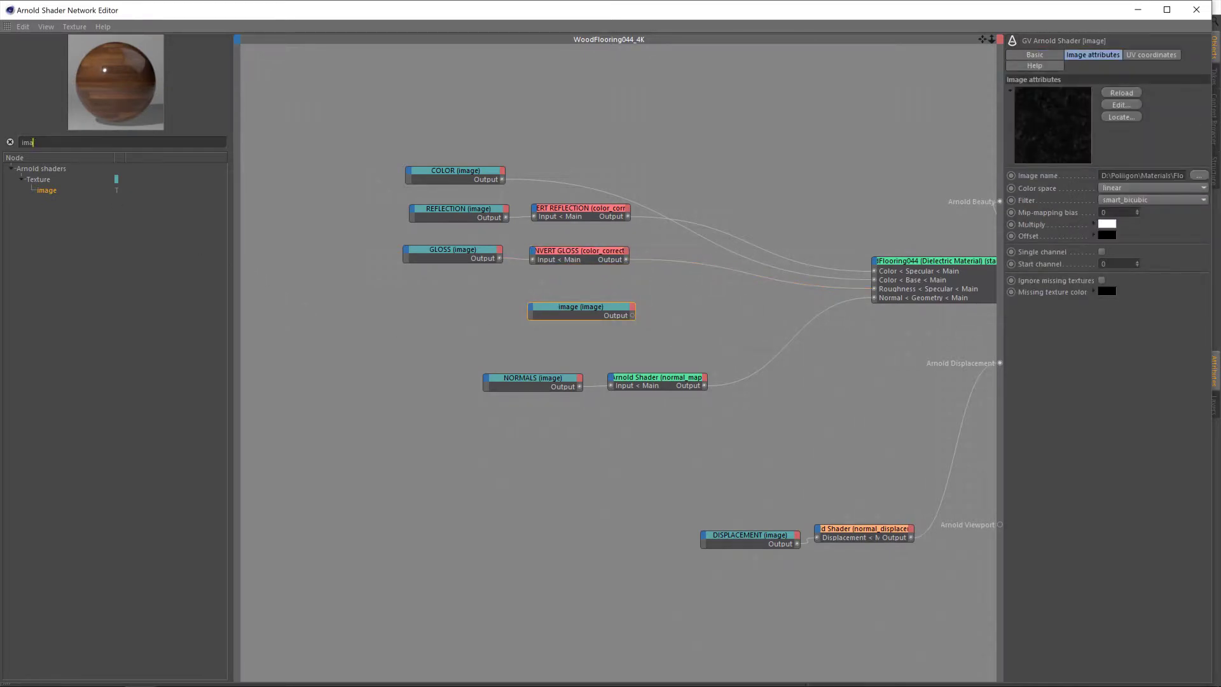
pyautogui.hotkey('ctrl', 'a')
pyautogui.write('lay')
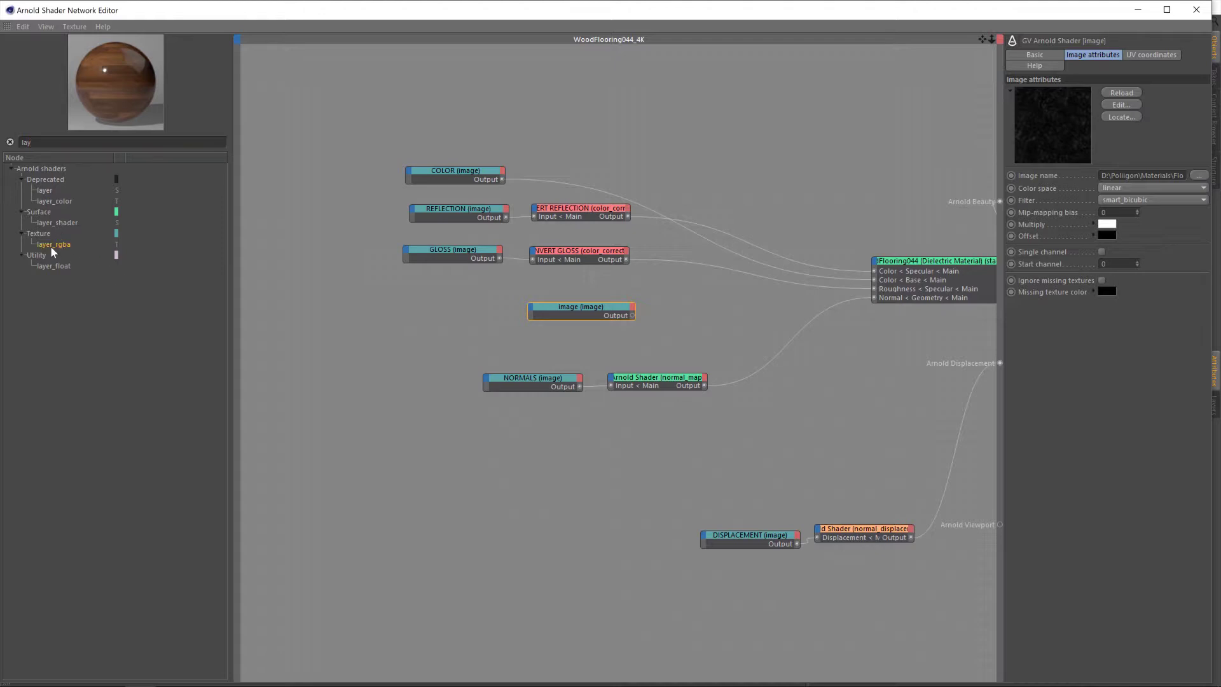
pyautogui.moveTo(52, 244); pyautogui.dragTo(680, 288)
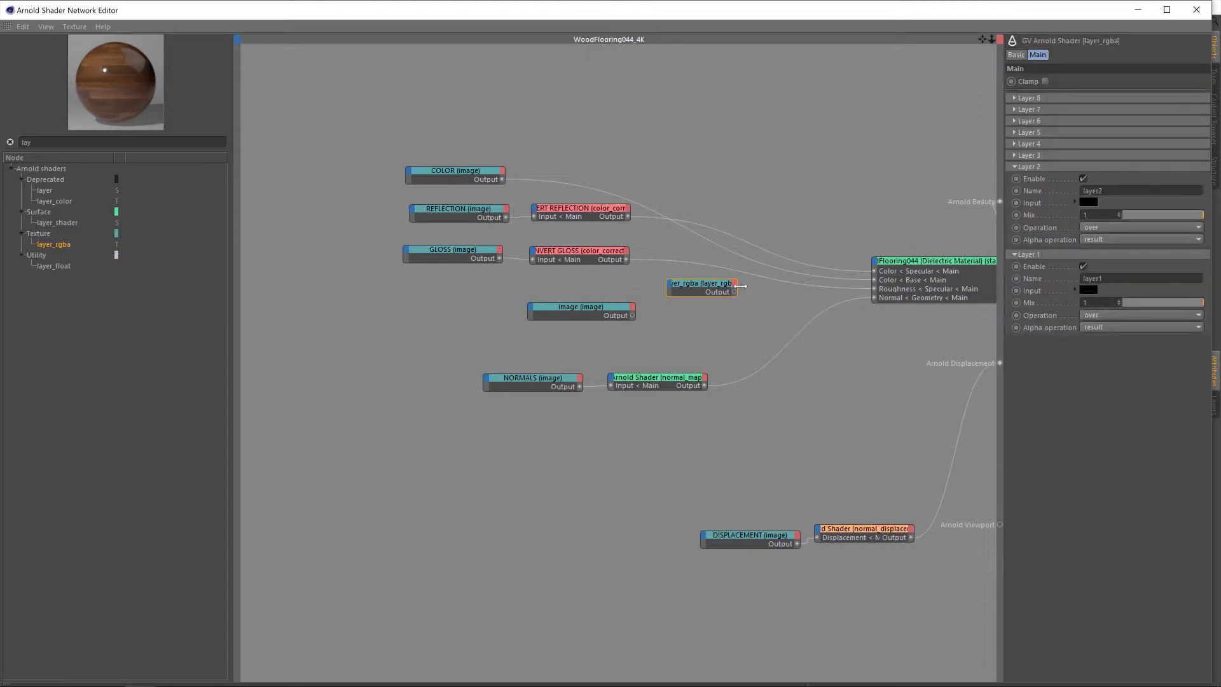
pyautogui.moveTo(740, 286); pyautogui.dragTo(777, 287)
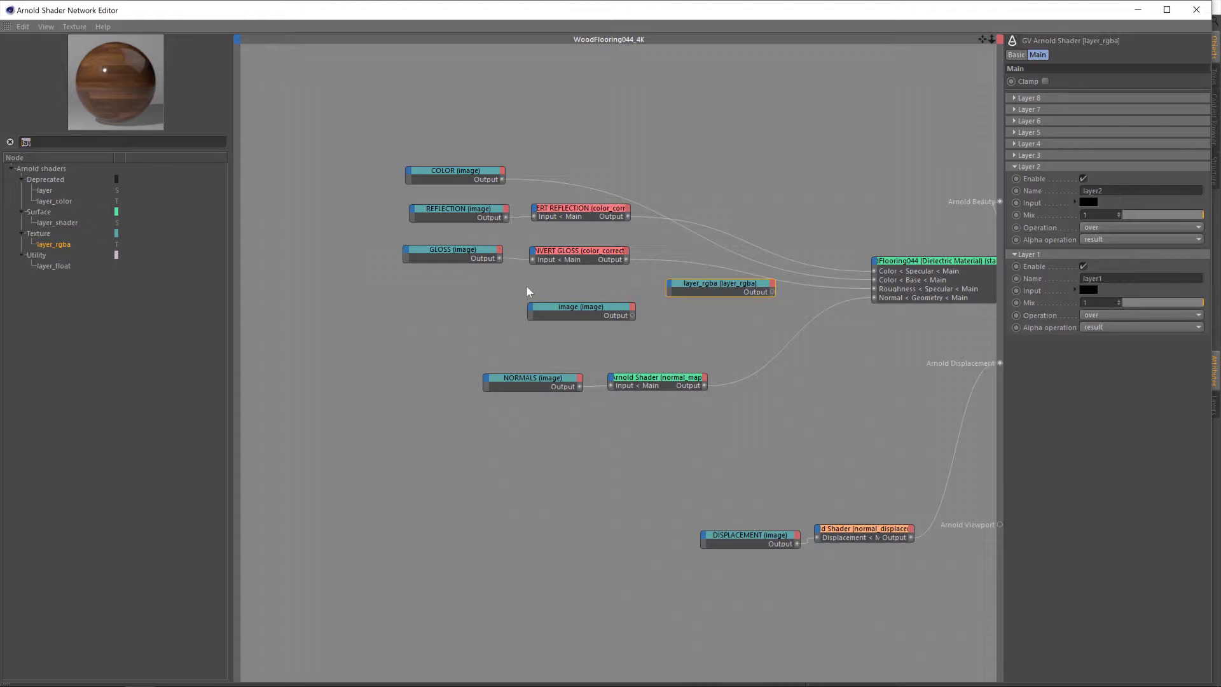
pyautogui.moveTo(715, 283); pyautogui.dragTo(717, 274)
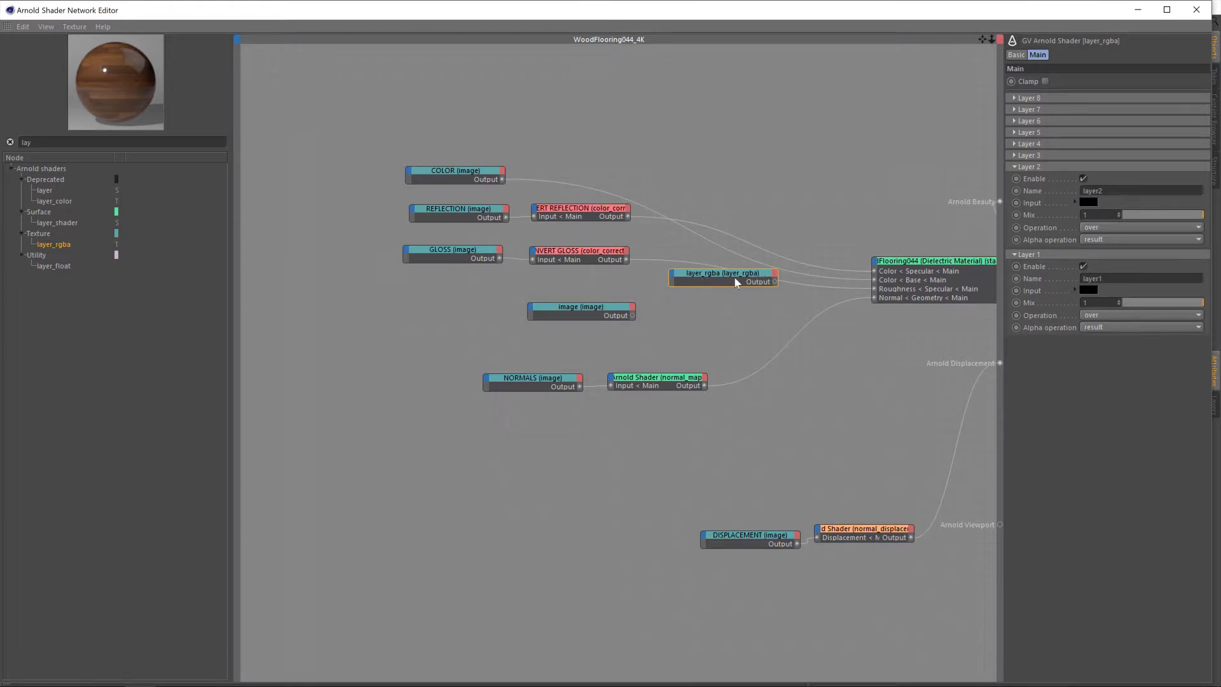
pyautogui.moveTo(718, 276); pyautogui.dragTo(731, 278)
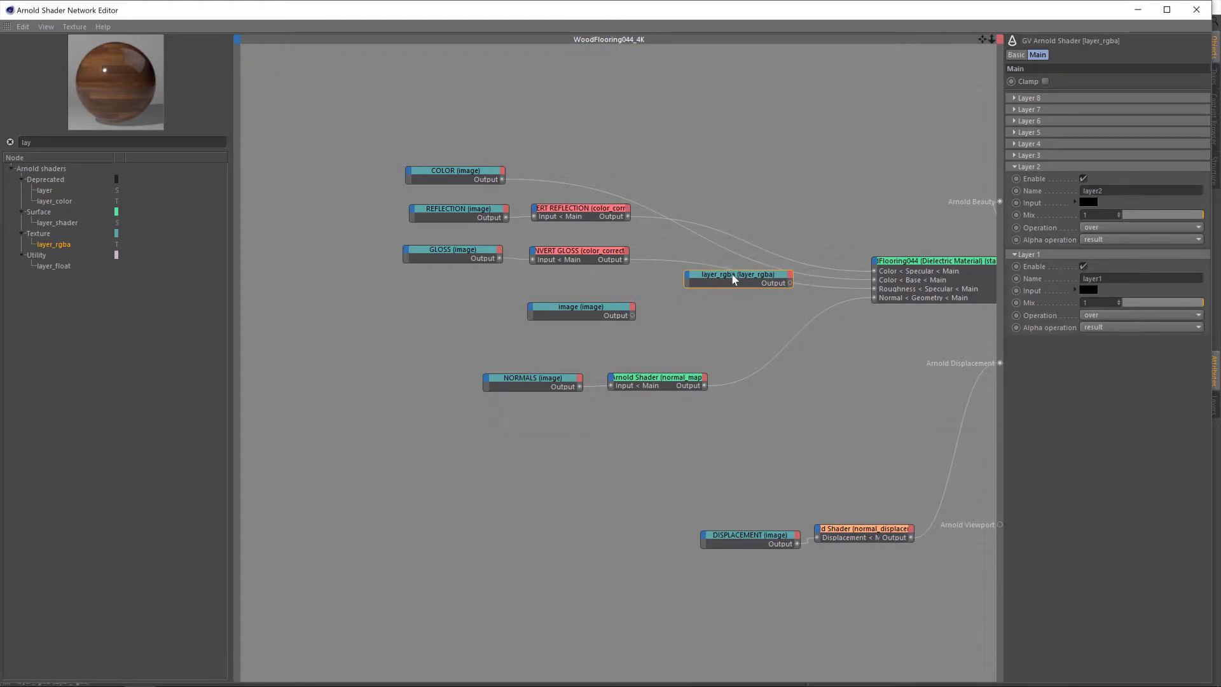
# - Connect INVERT GLOSS to layer_rgba's Layer 1 input and layer_rgba's output to Roughness
pyautogui.click(627, 256)
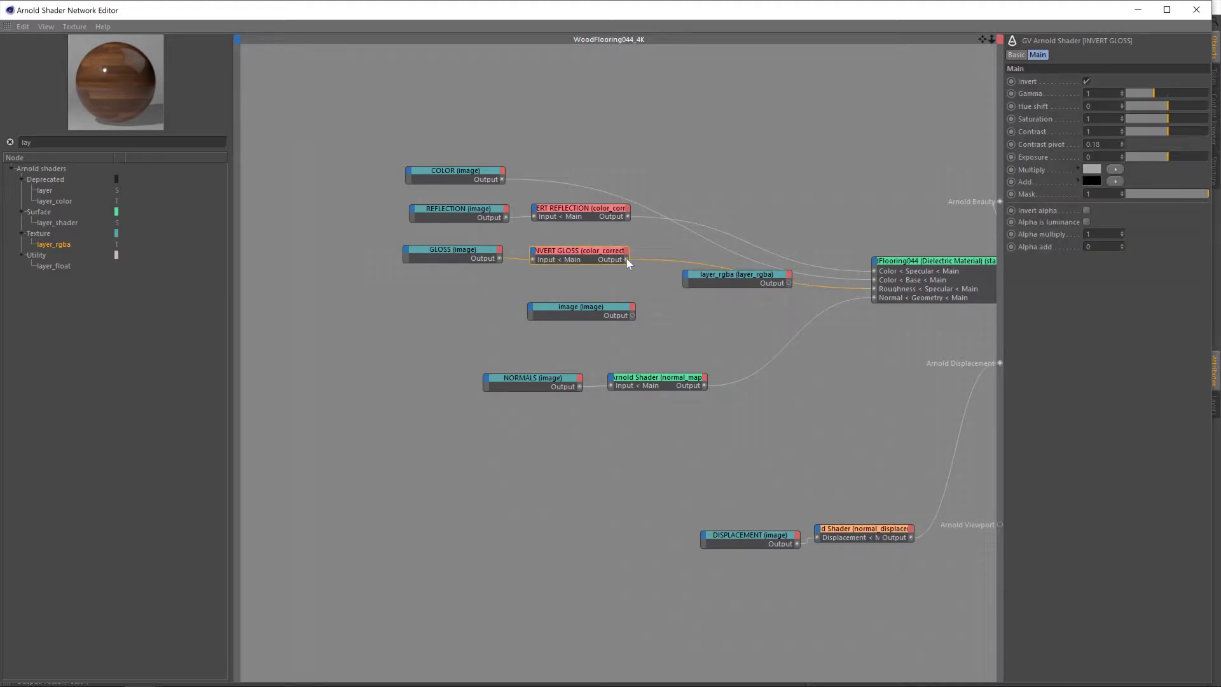
pyautogui.moveTo(627, 258); pyautogui.dragTo(684, 272)
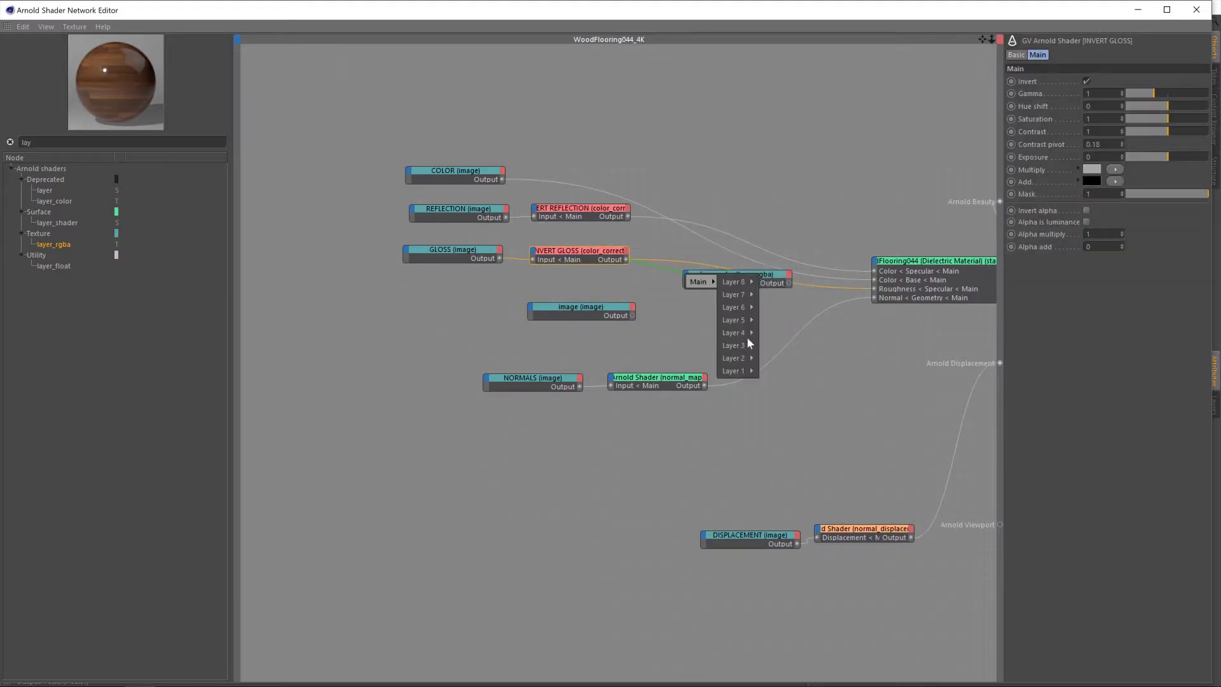
pyautogui.click(769, 371)
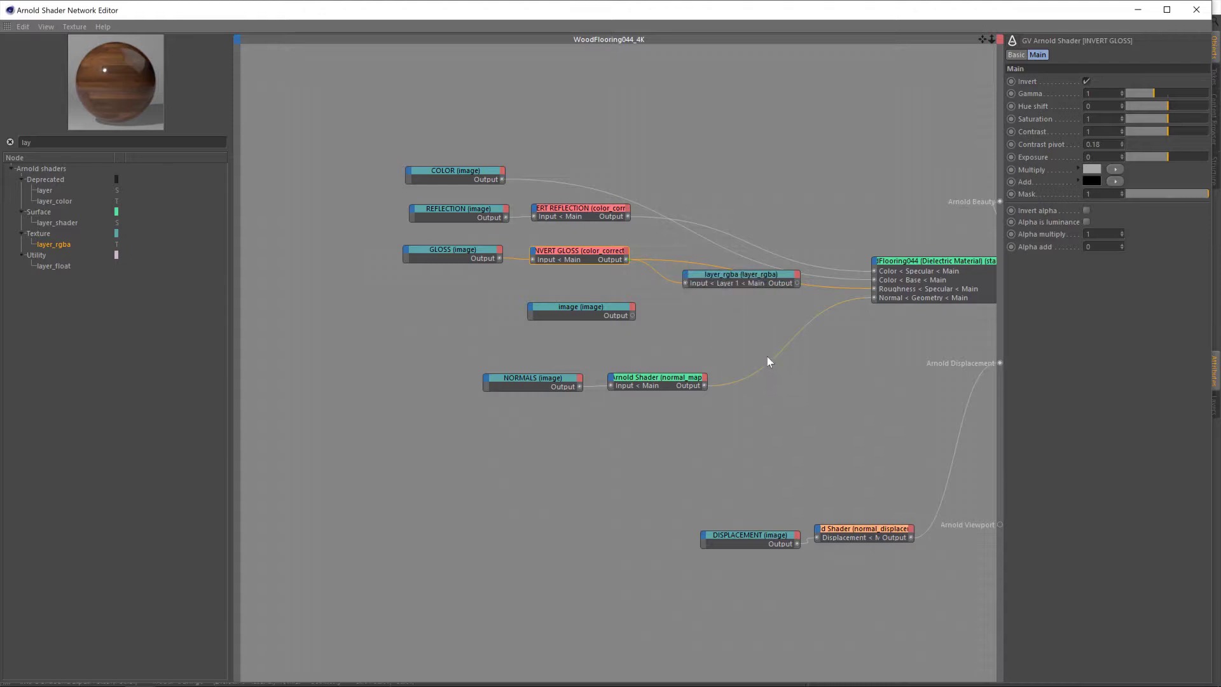
pyautogui.moveTo(797, 283); pyautogui.dragTo(875, 289)
pyautogui.click(728, 282)
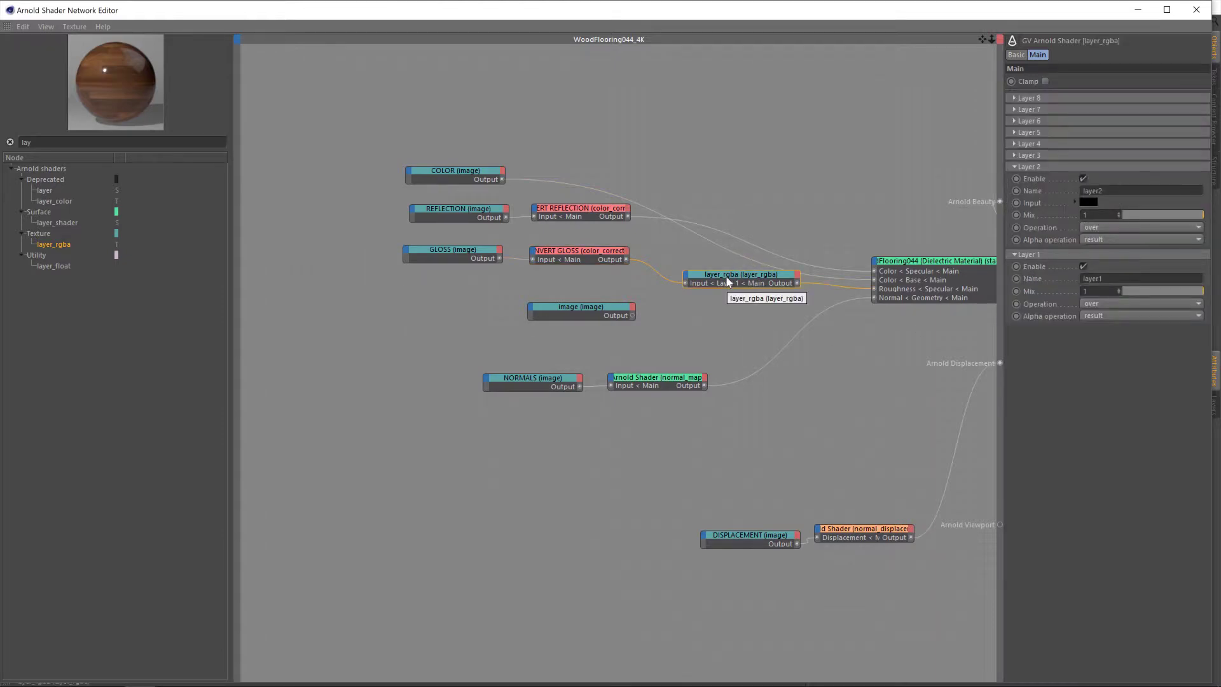
# - Rename the unnamed image node to SMUDGES on its Basic tab
pyautogui.click(594, 307)
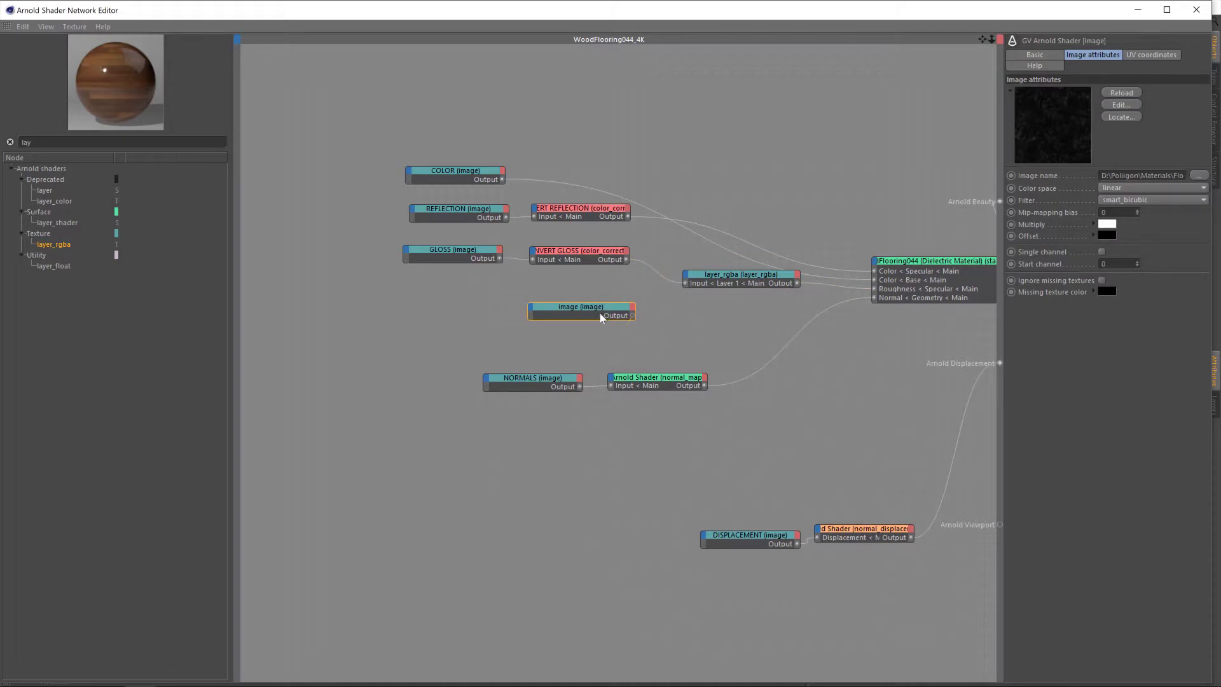
pyautogui.click(1039, 56)
pyautogui.click(1076, 93)
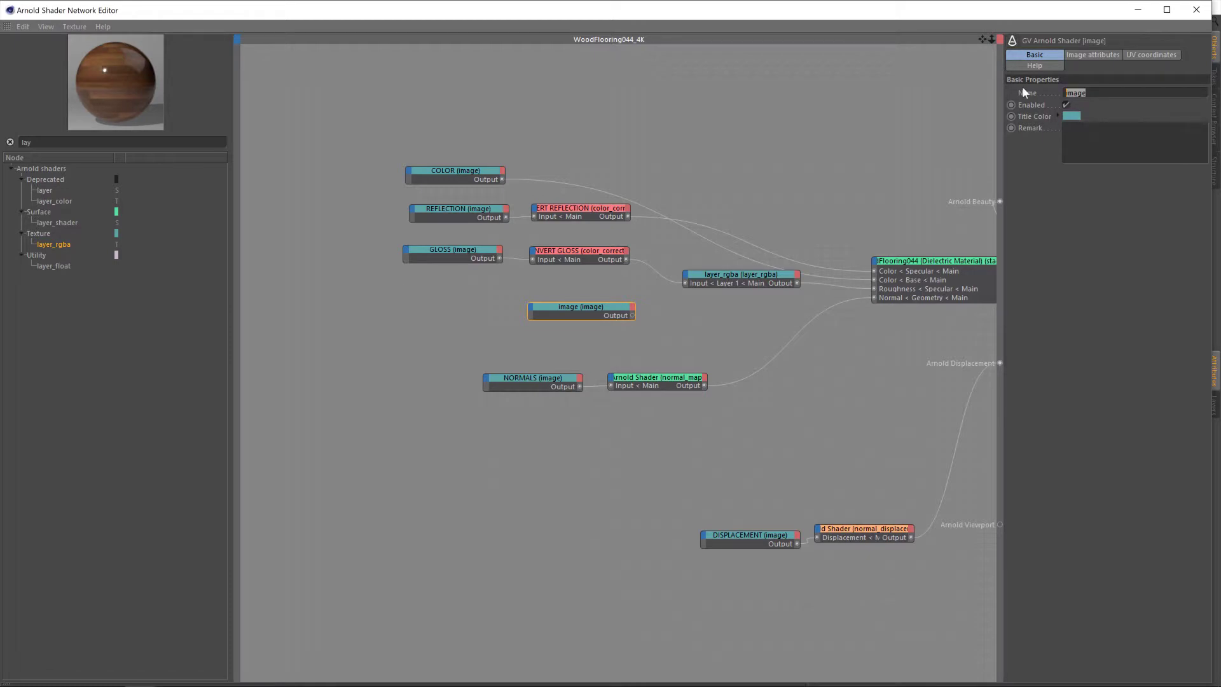
pyautogui.write('SMUDGES')
pyautogui.press('Return')
# - Wire SMUDGES into layer_rgba's Layer 2 input and bring up layer_rgba's layer settings
pyautogui.moveTo(637, 316)
pyautogui.mouseDown()
pyautogui.moveTo(635, 298)
pyautogui.moveTo(625, 313)
pyautogui.moveTo(686, 273)
pyautogui.moveTo(743, 363)
pyautogui.moveTo(770, 357)
pyautogui.mouseUp()
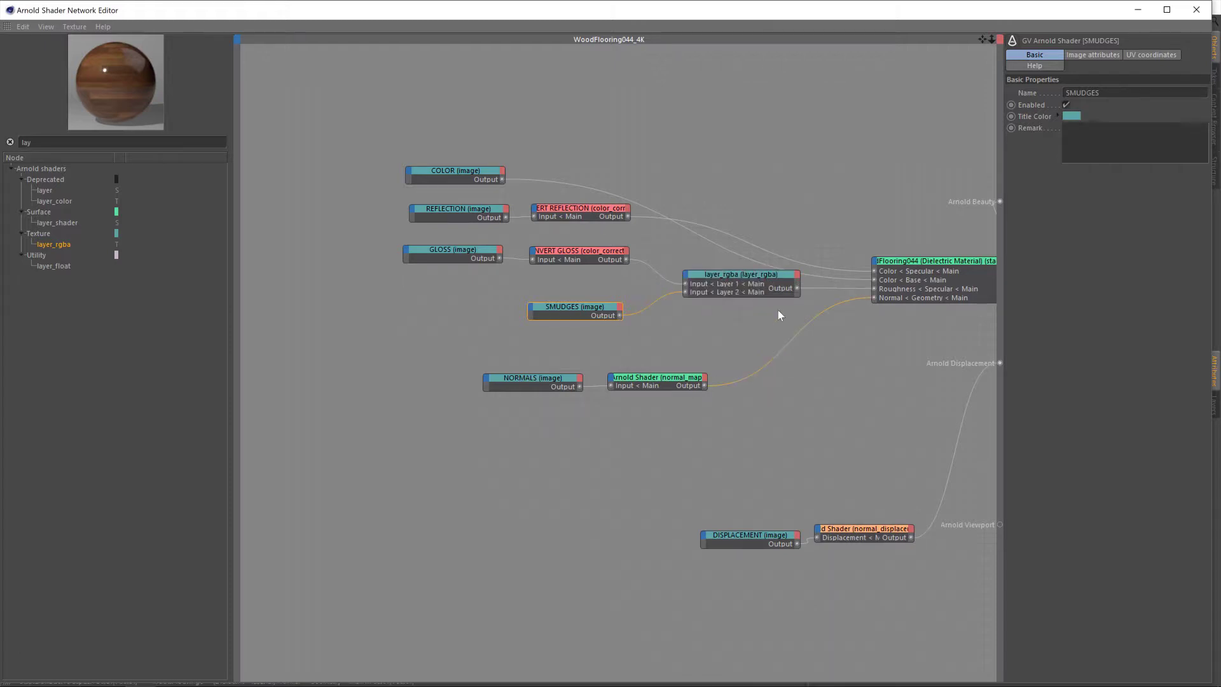
pyautogui.click(752, 280)
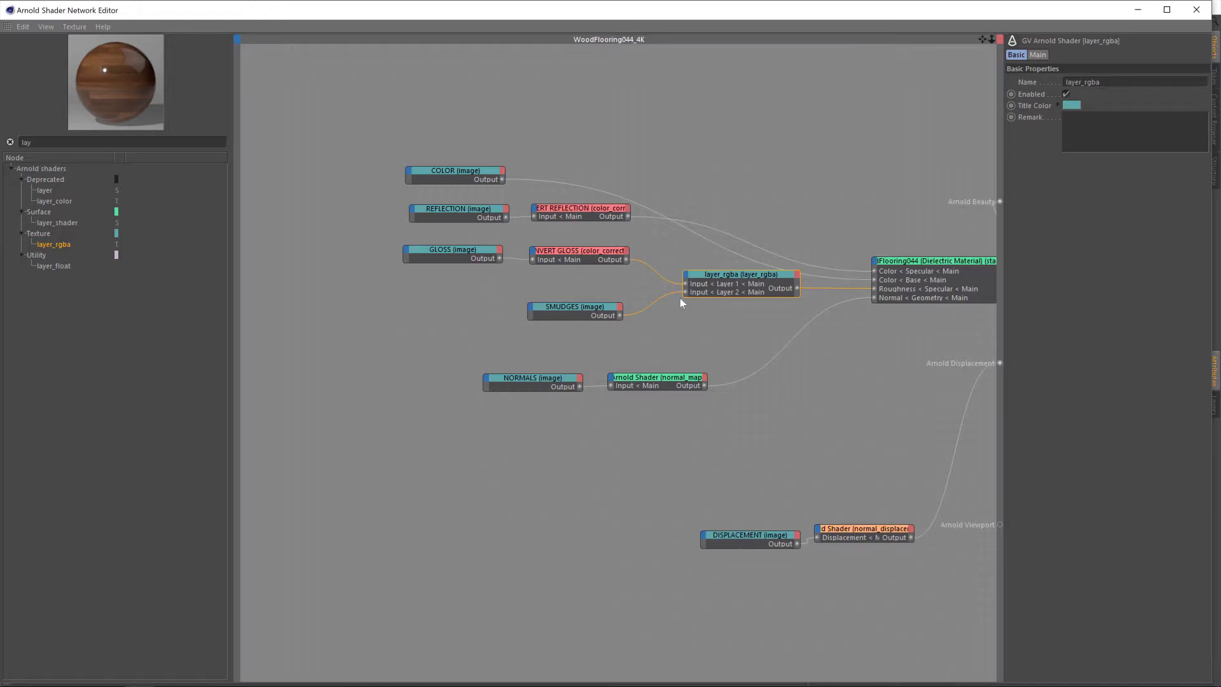
pyautogui.doubleClick(732, 274)
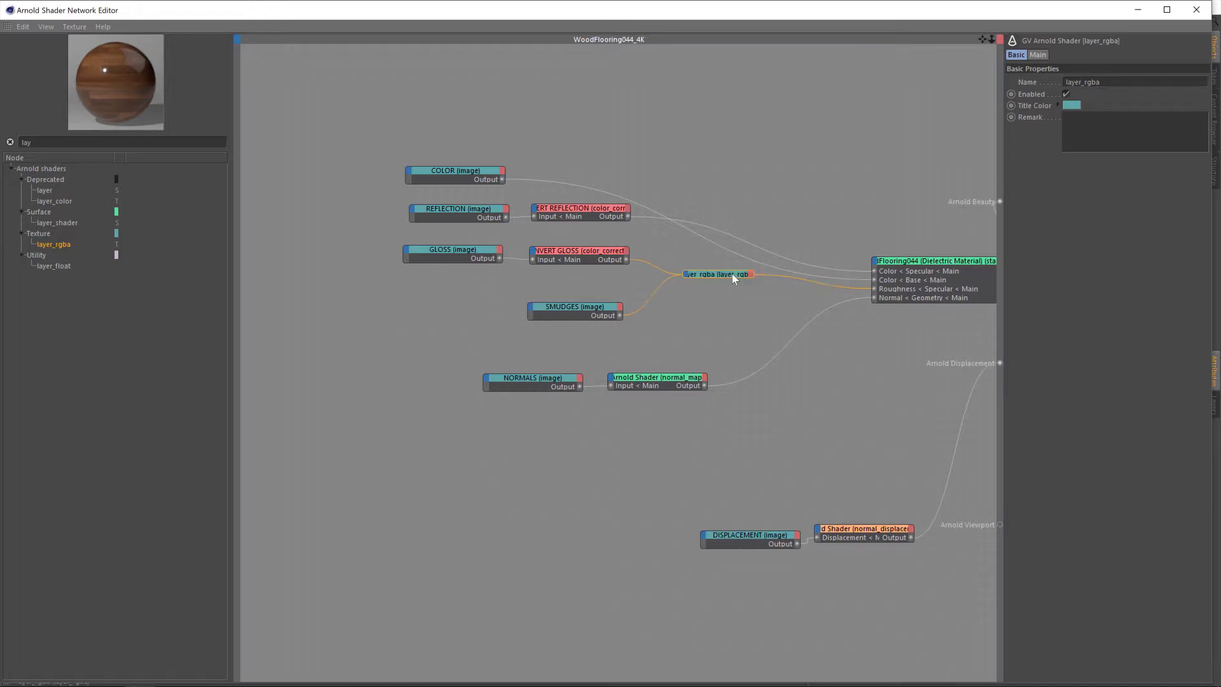
pyautogui.doubleClick(693, 274)
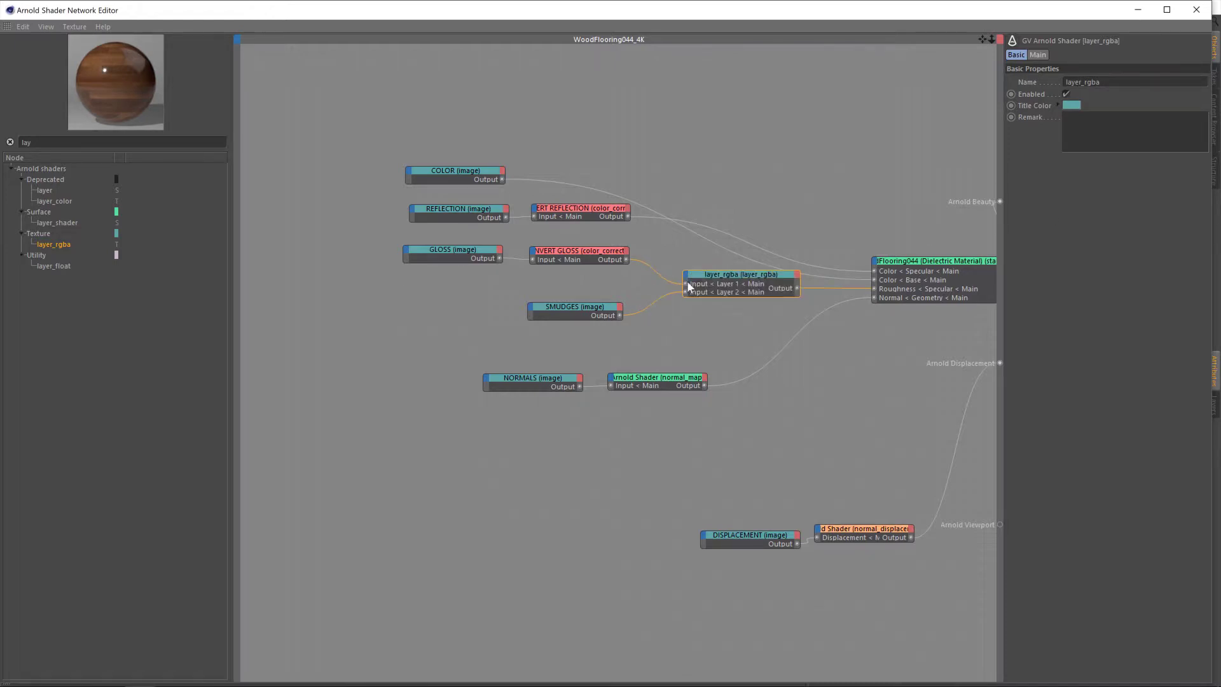
pyautogui.click(1038, 55)
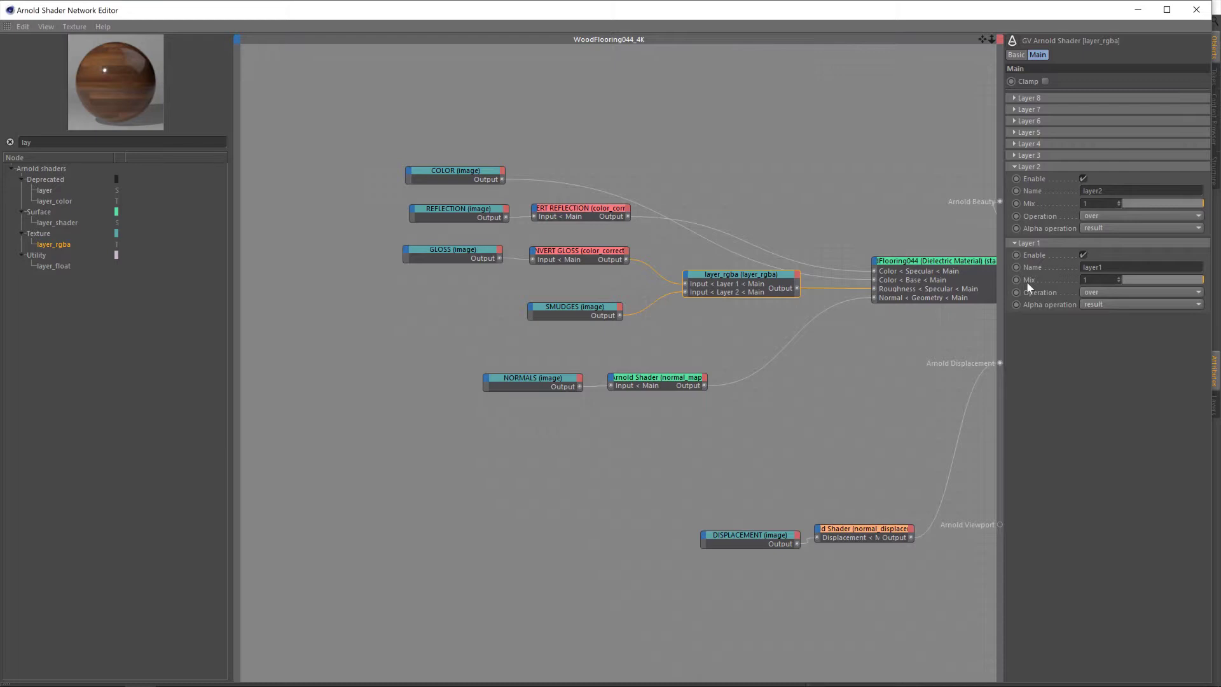
# - Set layer_rgba's Layer 2 operation to screen and close the Arnold Shader Network Editor
pyautogui.click(1106, 216)
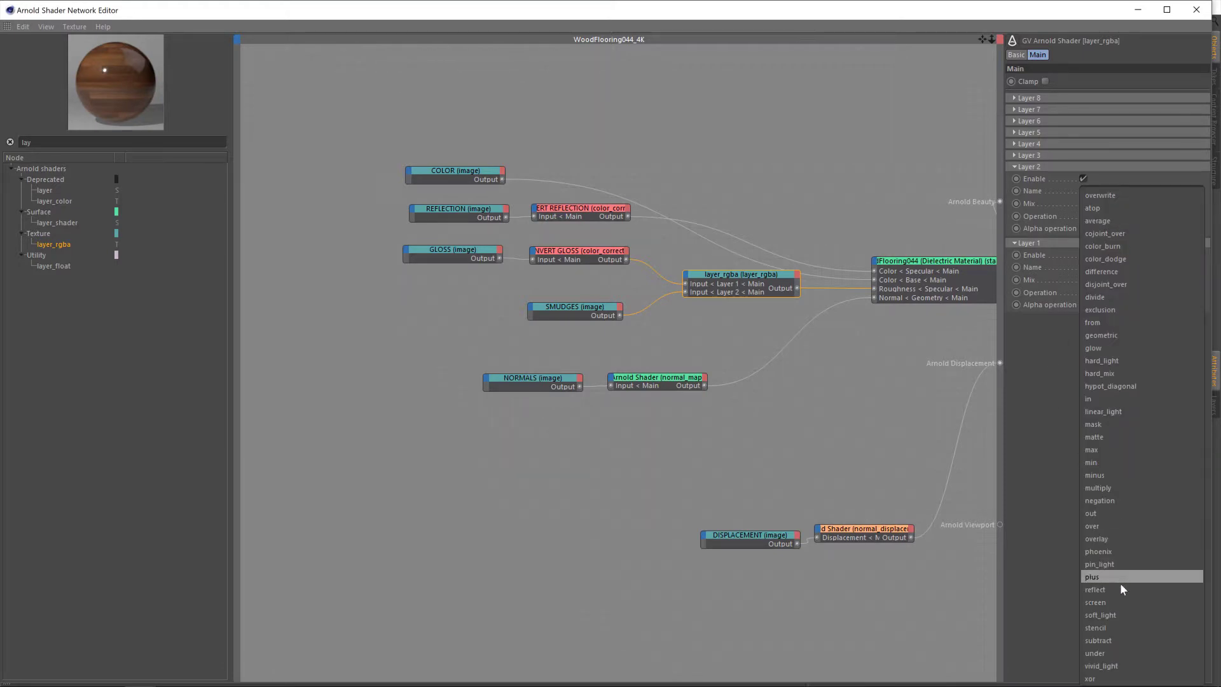
pyautogui.click(1123, 602)
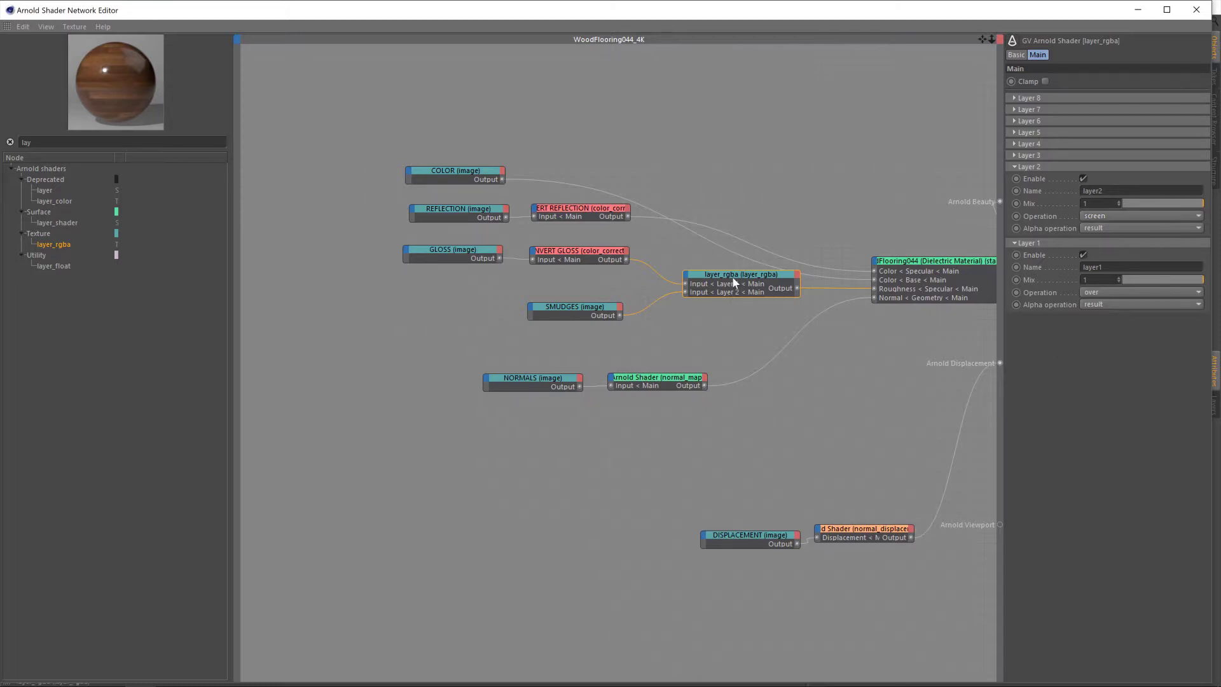
pyautogui.click(591, 314)
pyautogui.click(766, 277)
pyautogui.click(1196, 10)
pyautogui.click(586, 84)
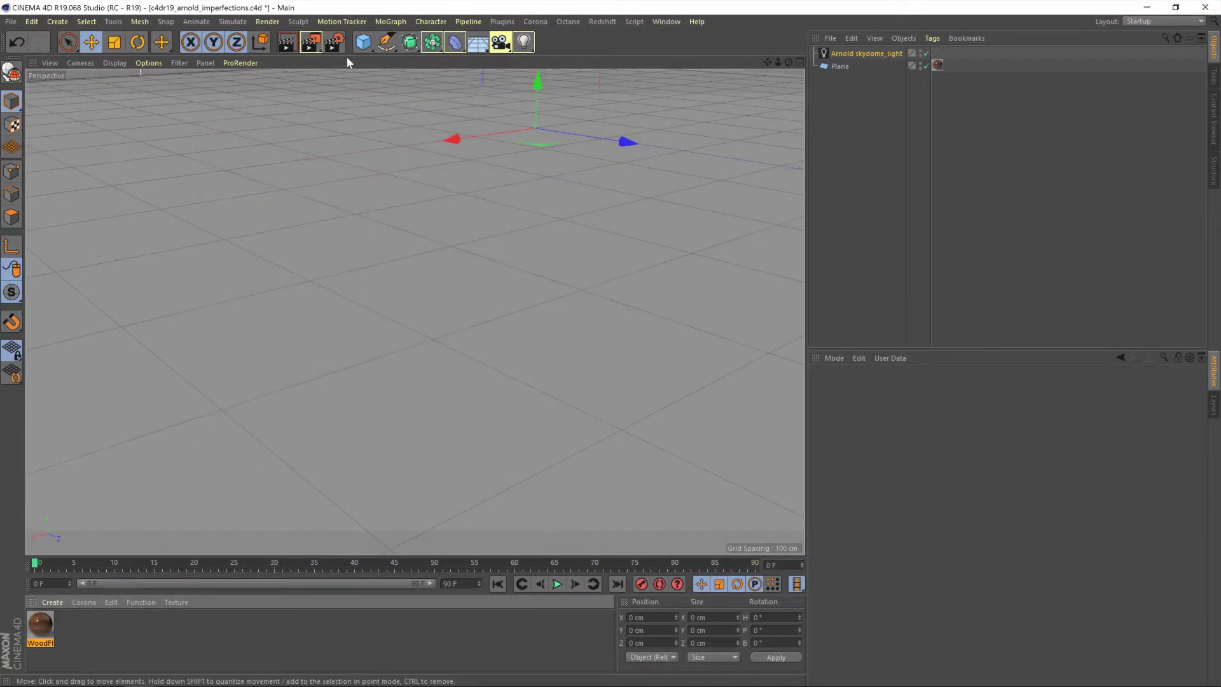
pyautogui.hotkey('shift', 'r')
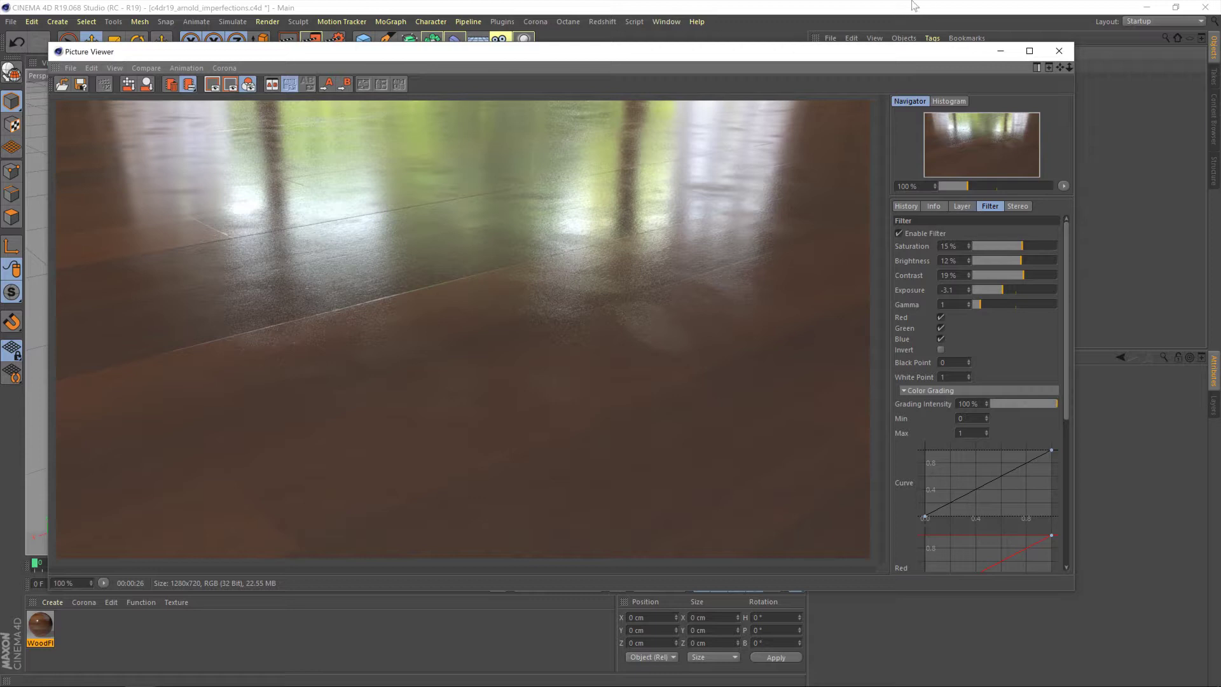
pyautogui.click(1059, 51)
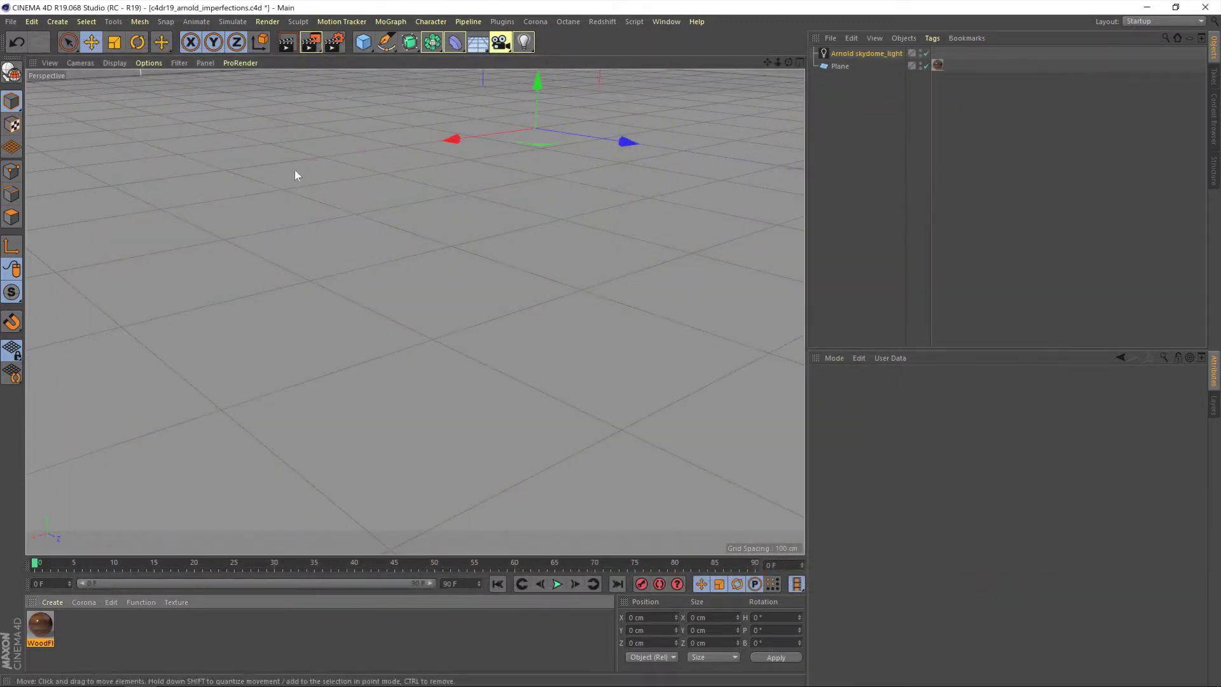
# - Reopen the wood material's shader network and nudge the layer_rgba node up-left
pyautogui.rightClick(39, 626)
pyautogui.doubleClick(39, 626)
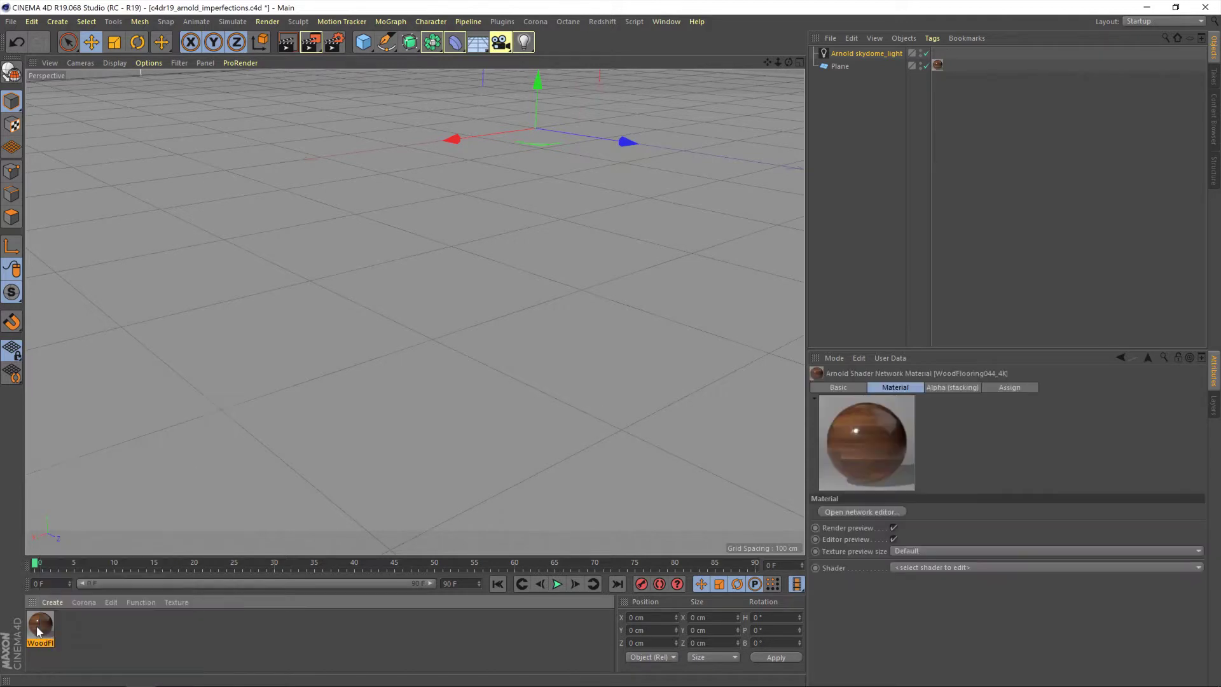
pyautogui.click(348, 131)
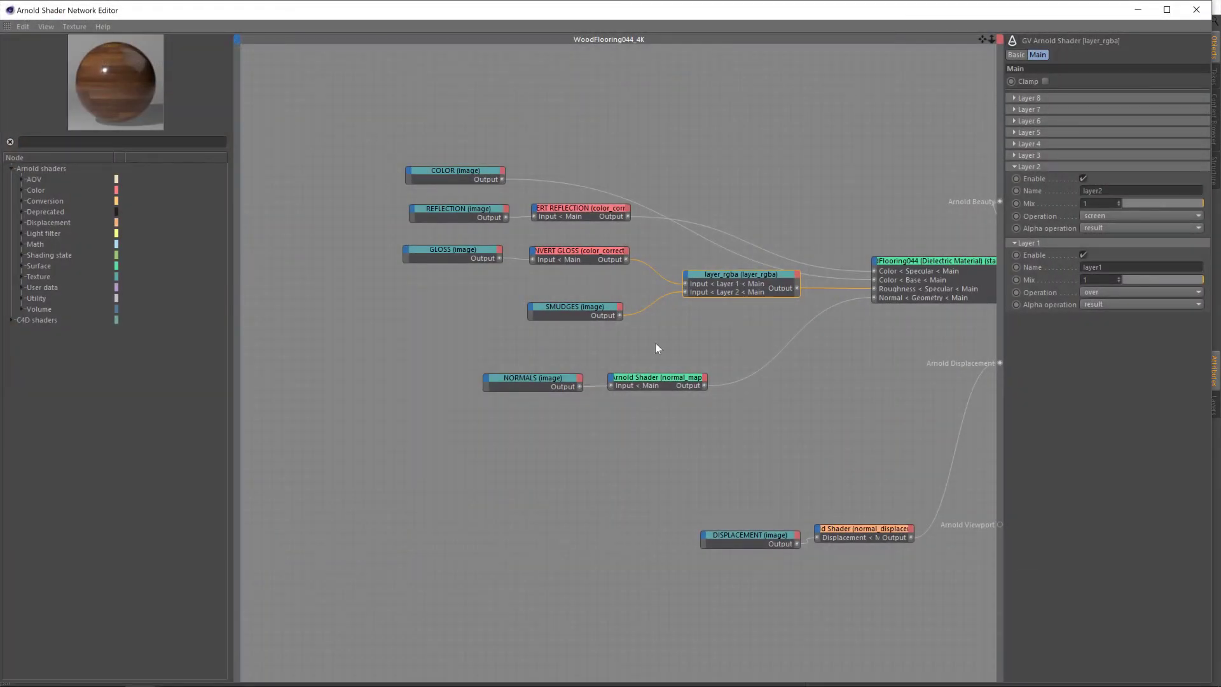
pyautogui.scroll(3, 718, 331)
pyautogui.scroll(-2, 708, 363)
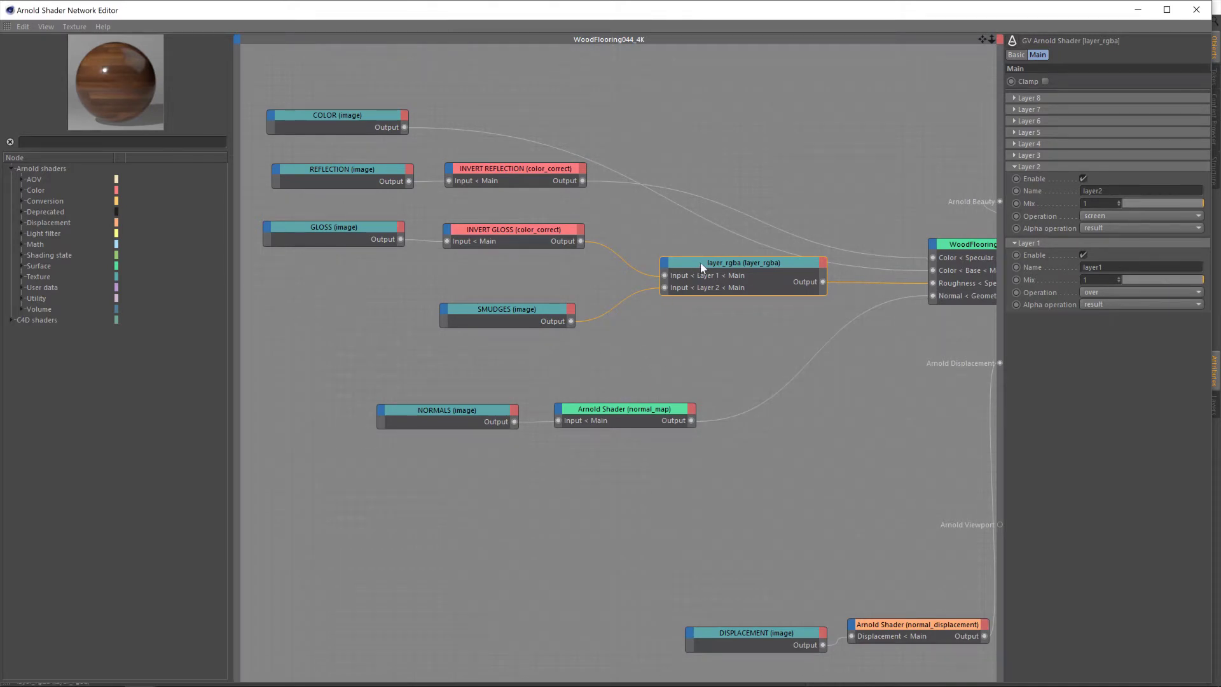
pyautogui.moveTo(704, 266); pyautogui.dragTo(696, 254)
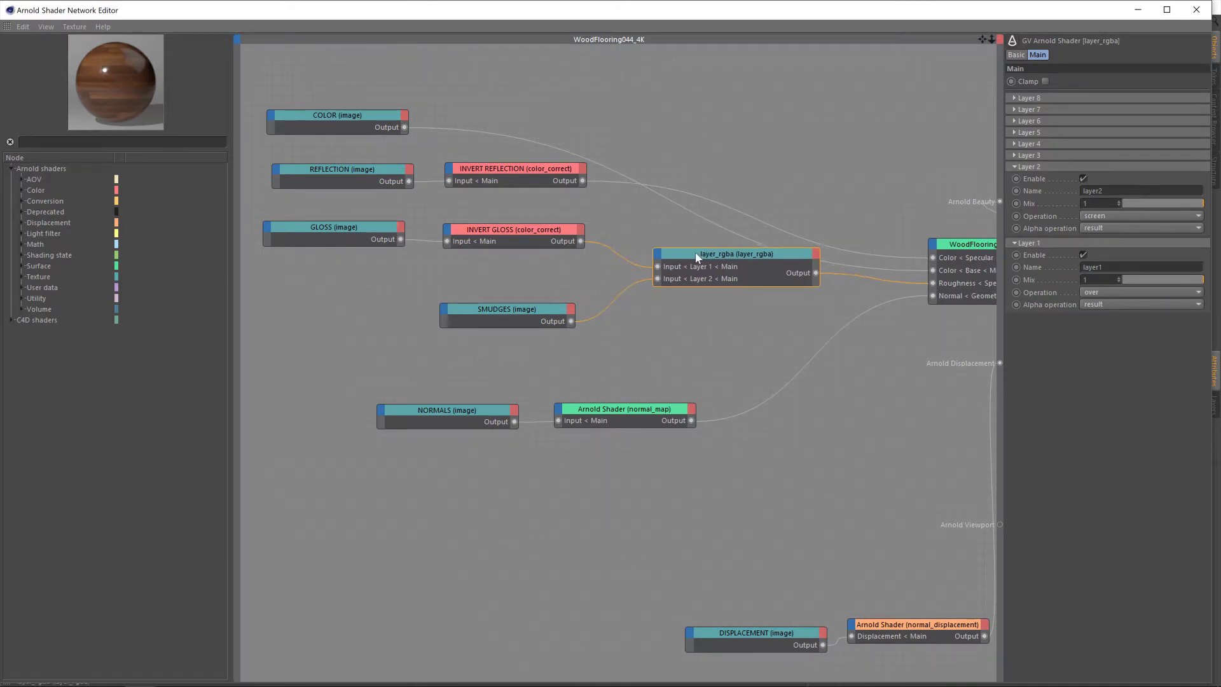
# - Set the SMUDGES layer mix to about 0.5 and move the SMUDGES node further left
pyautogui.moveTo(1201, 204); pyautogui.dragTo(1139, 209)
pyautogui.moveTo(1144, 202); pyautogui.dragTo(1163, 201)
pyautogui.moveTo(529, 308); pyautogui.dragTo(399, 315)
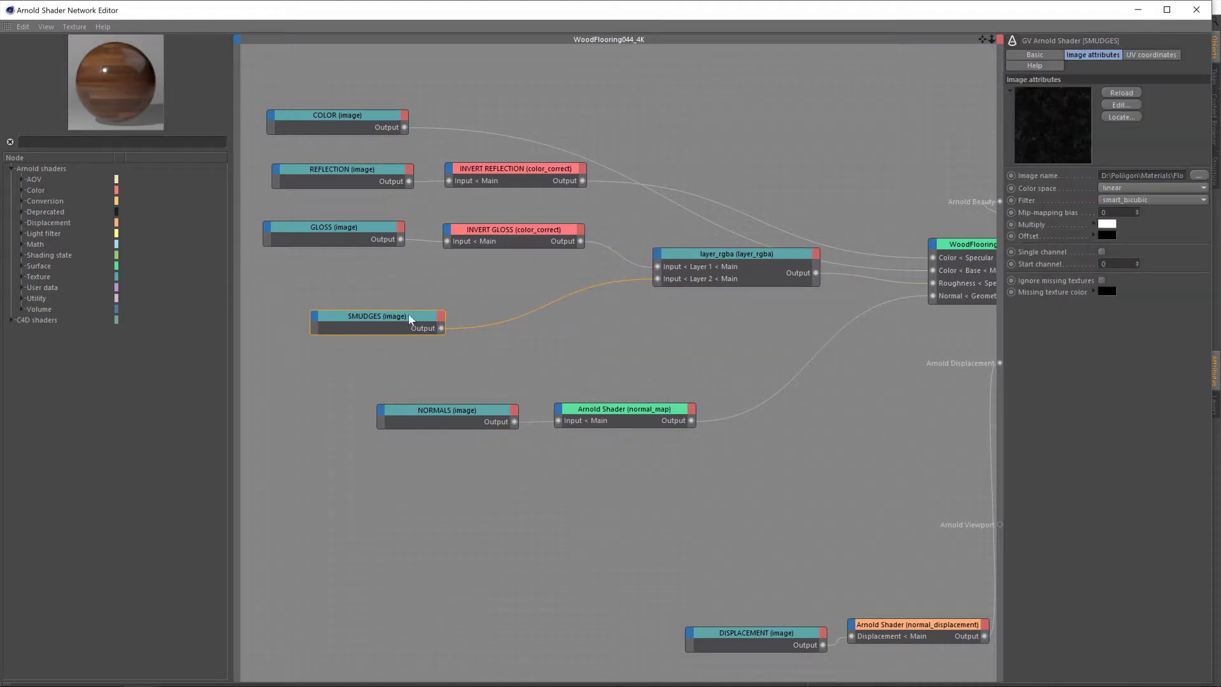
pyautogui.click(742, 252)
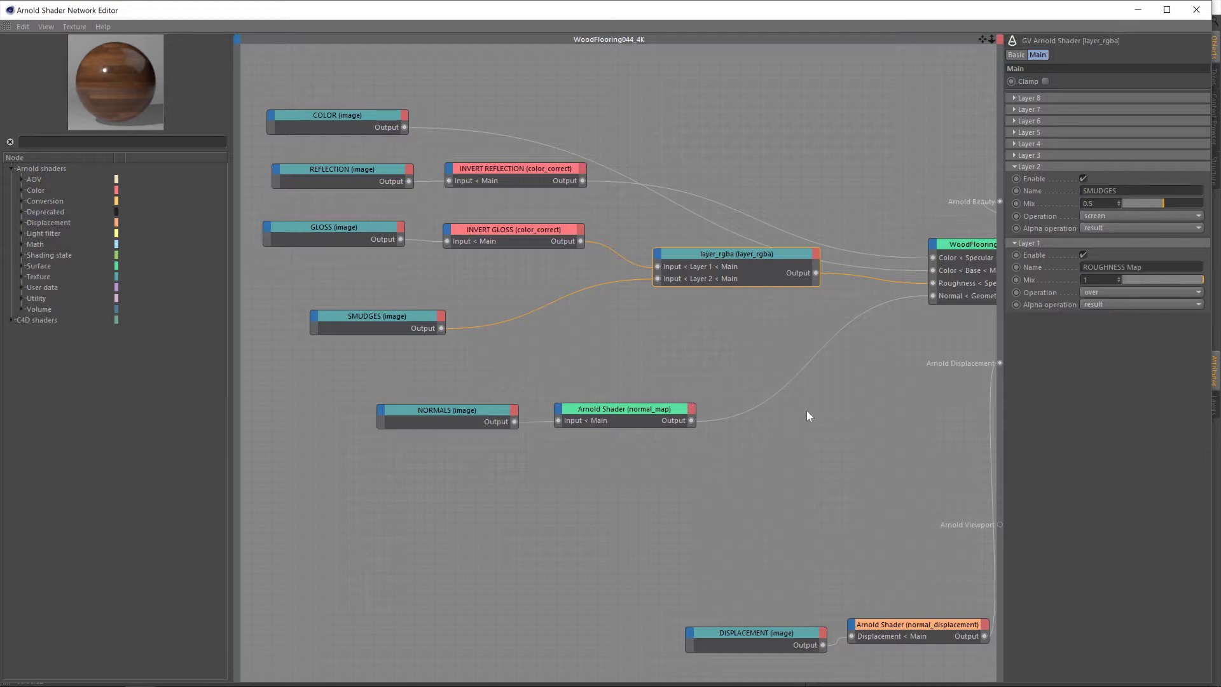
# - Inspect the NORMALS and normal_map nodes, then add a new image node via the 'ima' search
pyautogui.scroll(-1, 776, 413)
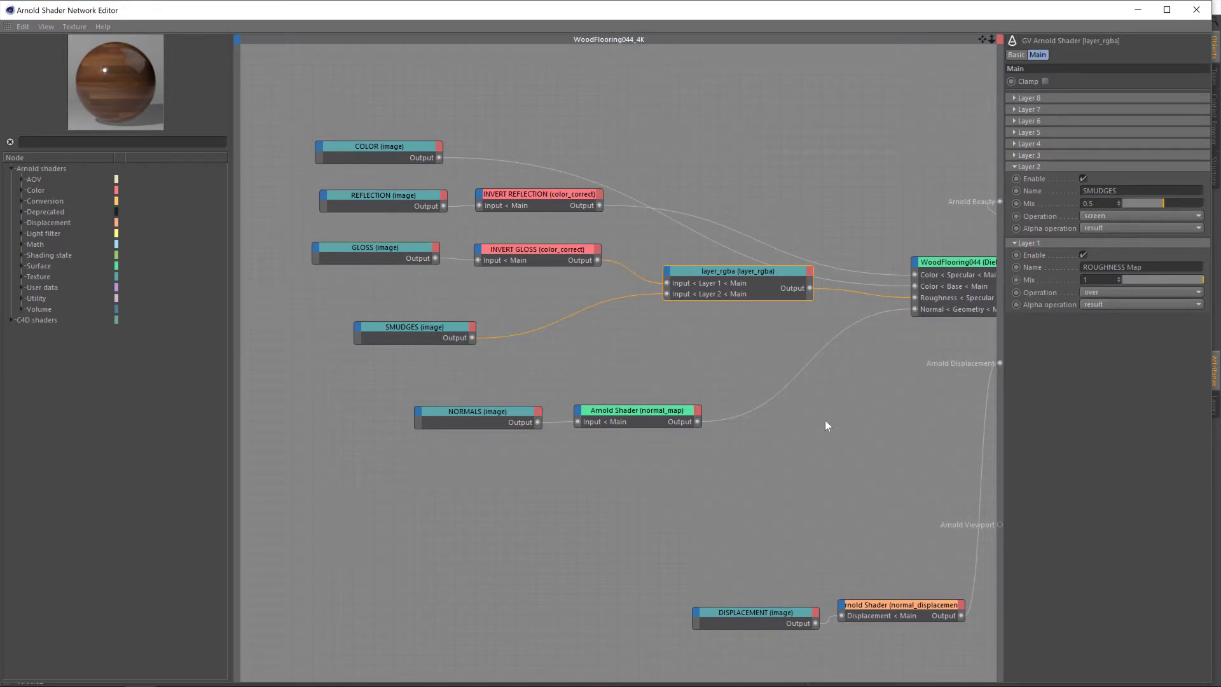
pyautogui.moveTo(819, 430); pyautogui.dragTo(757, 281, button='middle')
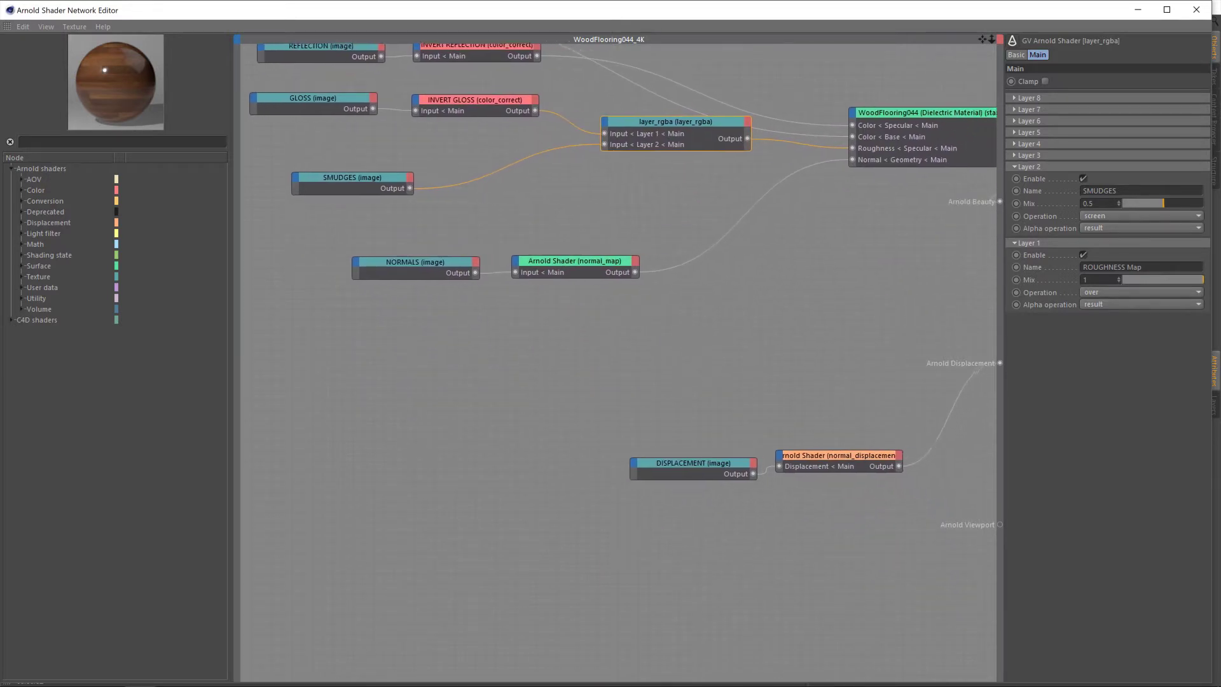
pyautogui.scroll(2, 805, 376)
pyautogui.moveTo(651, 327); pyautogui.dragTo(749, 374, button='middle')
pyautogui.click(370, 260)
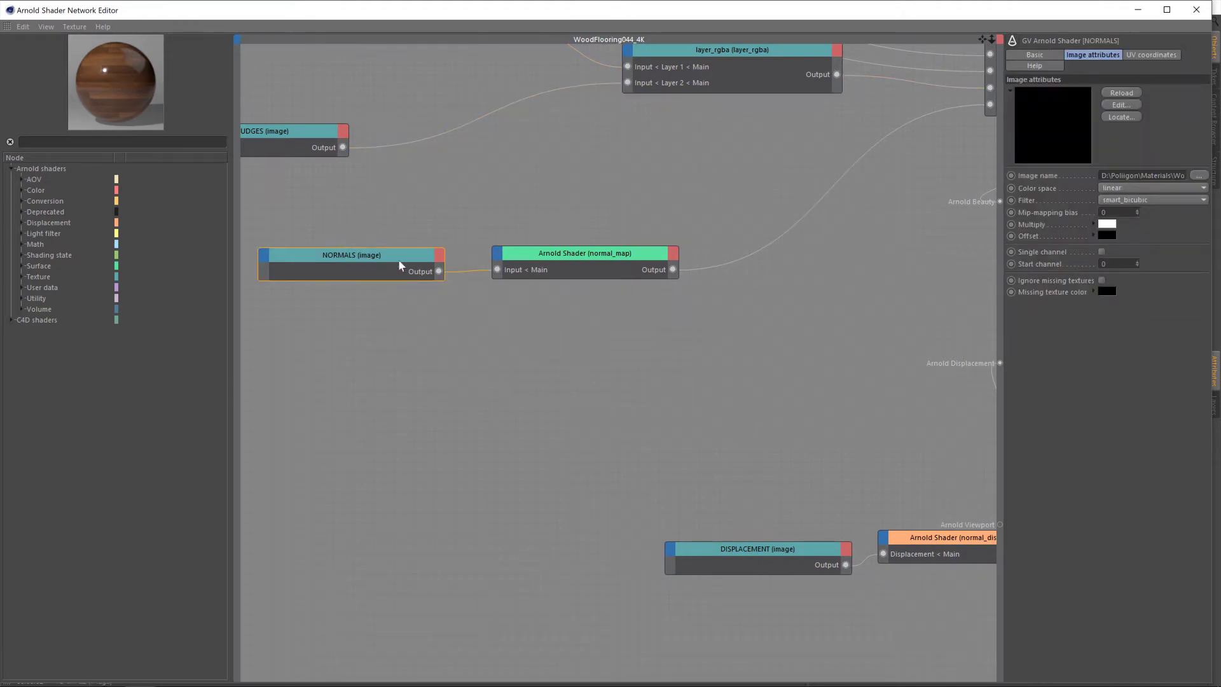
pyautogui.click(586, 258)
pyautogui.scroll(-2, 579, 373)
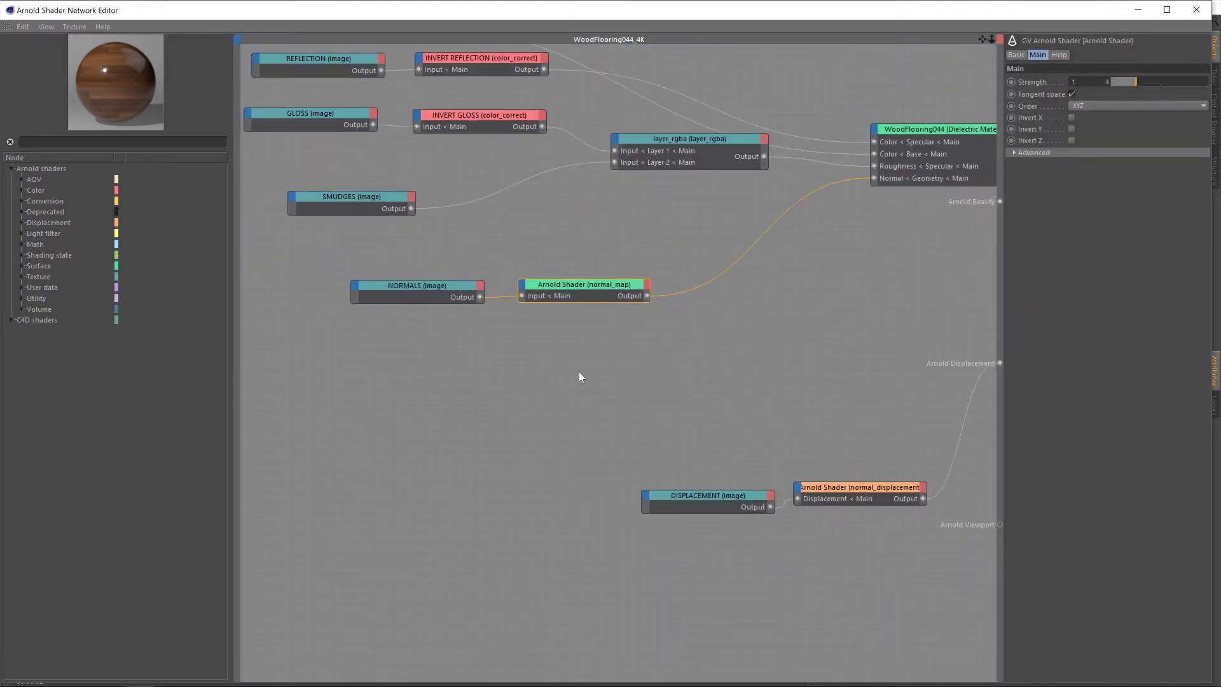
pyautogui.click(437, 293)
pyautogui.click(576, 296)
pyautogui.write('ima')
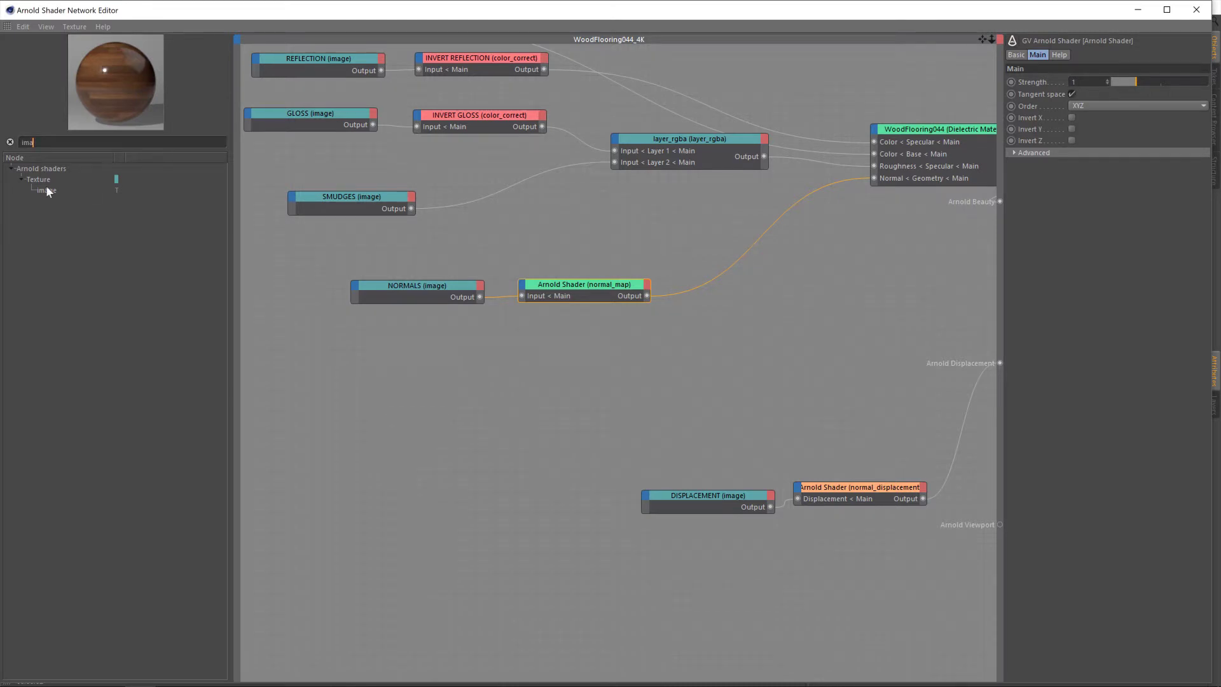
pyautogui.moveTo(47, 190); pyautogui.dragTo(402, 369)
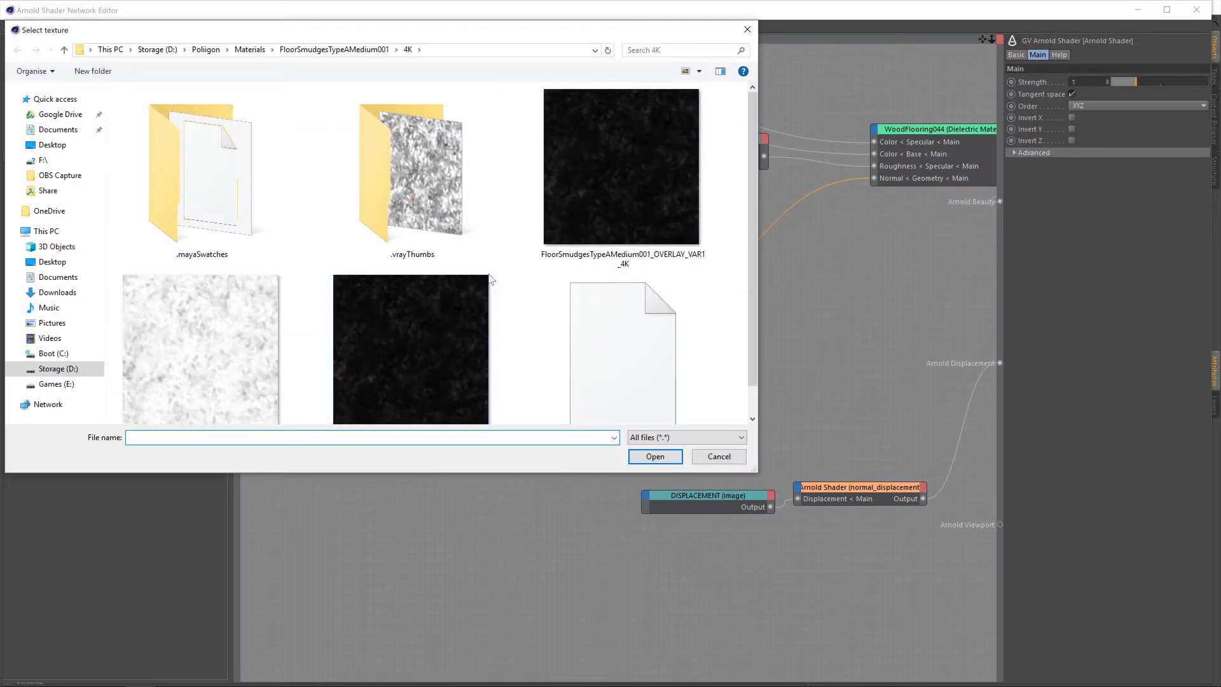
# - Load GunScratches003_OVERLAY16_4K from the GunScratches003 4K folder without copying it into the project
pyautogui.click(205, 50)
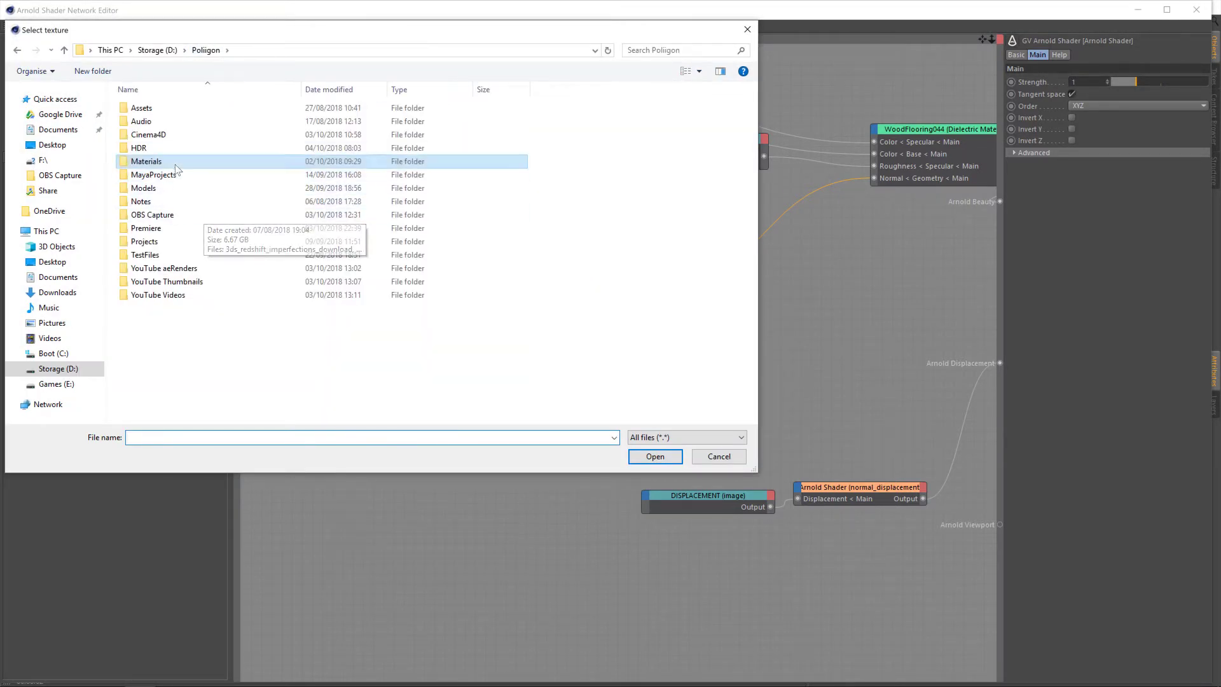
pyautogui.doubleClick(153, 162)
pyautogui.scroll(-3, 188, 192)
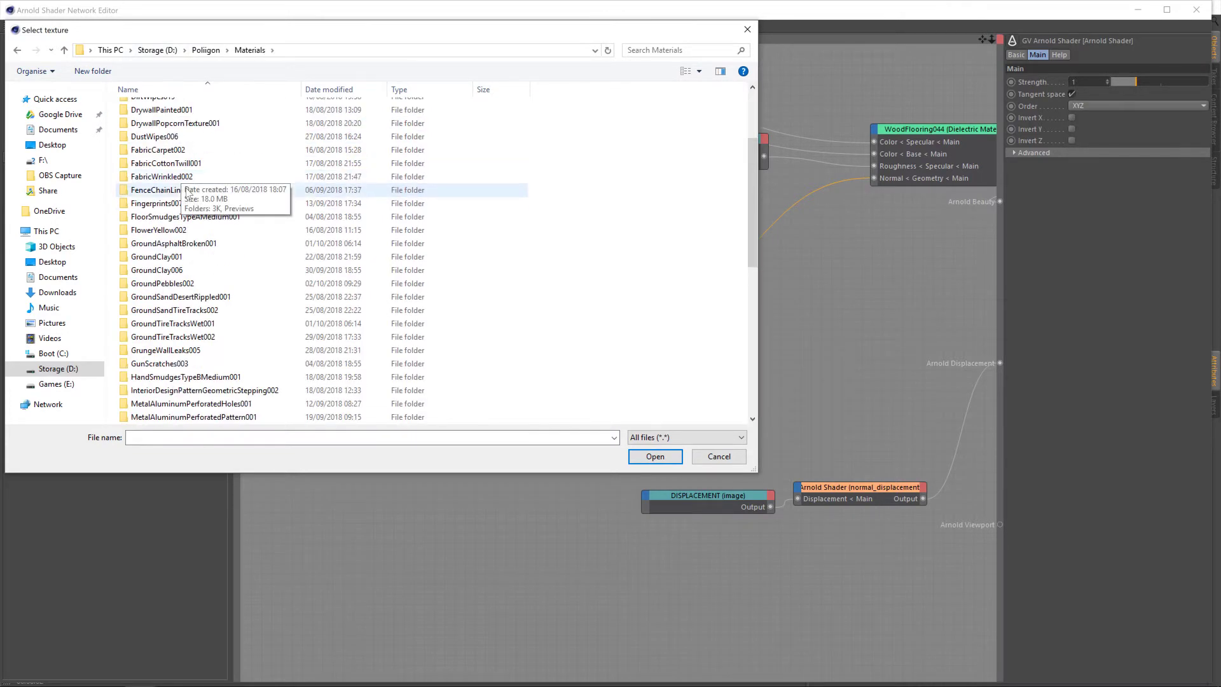
pyautogui.doubleClick(181, 364)
pyautogui.doubleClick(165, 109)
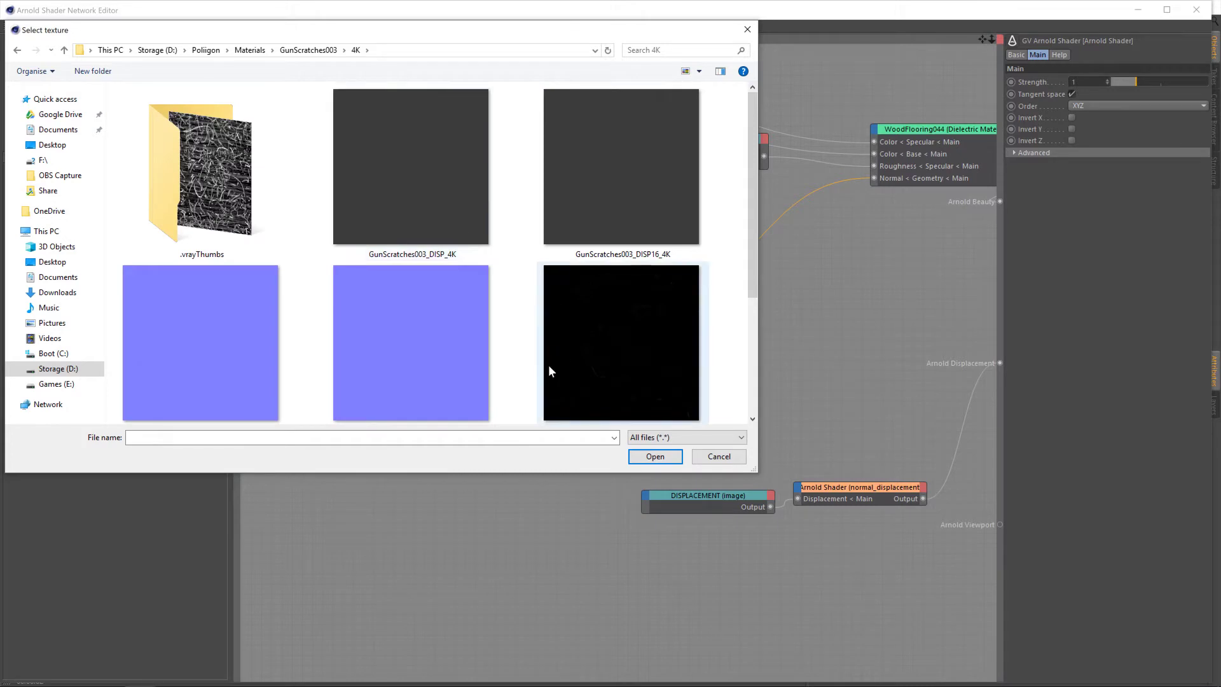
pyautogui.scroll(-3, 550, 368)
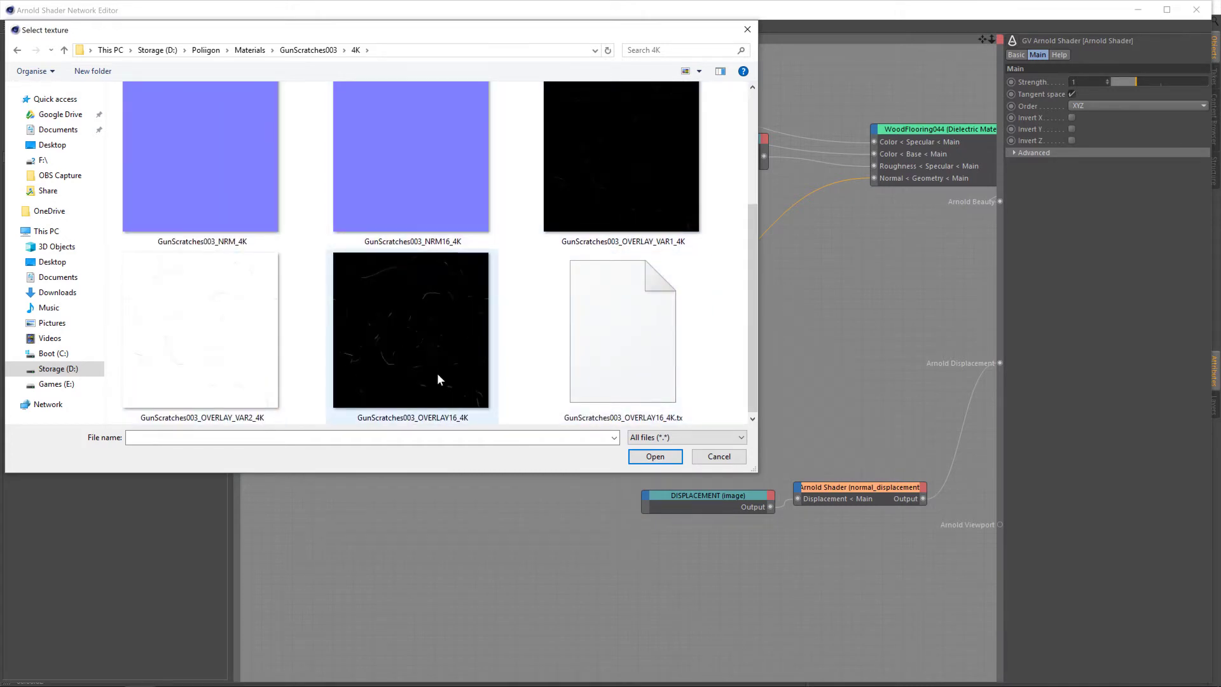
pyautogui.click(384, 358)
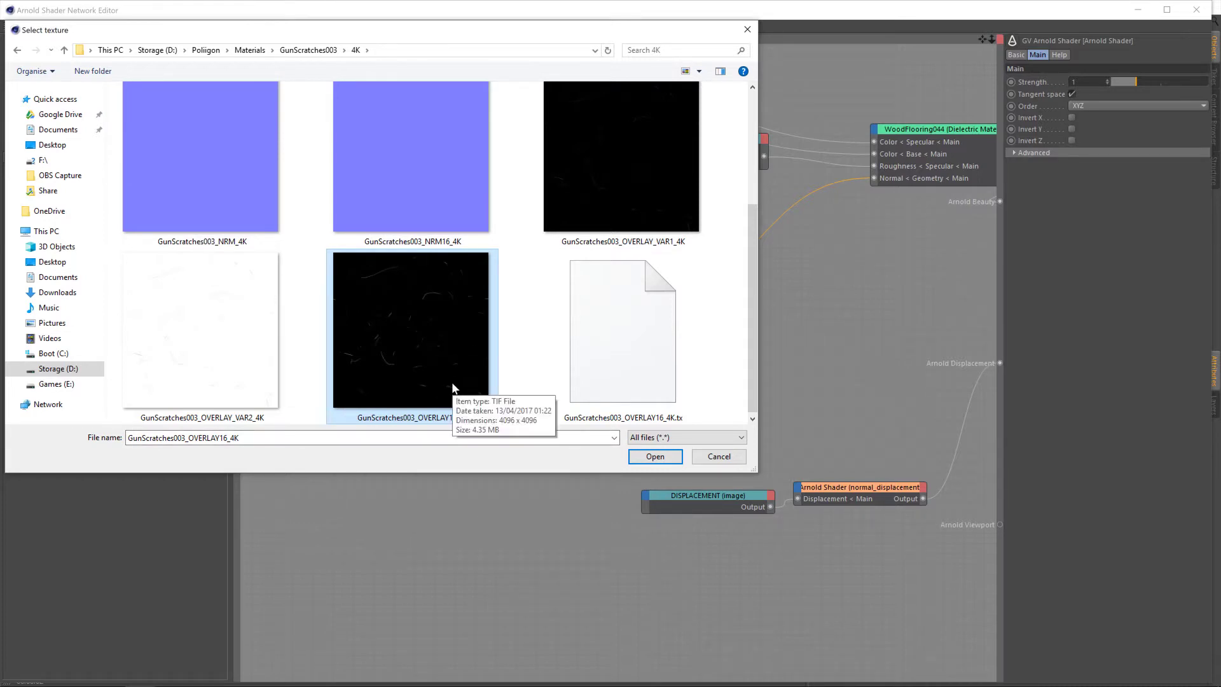
pyautogui.click(191, 357)
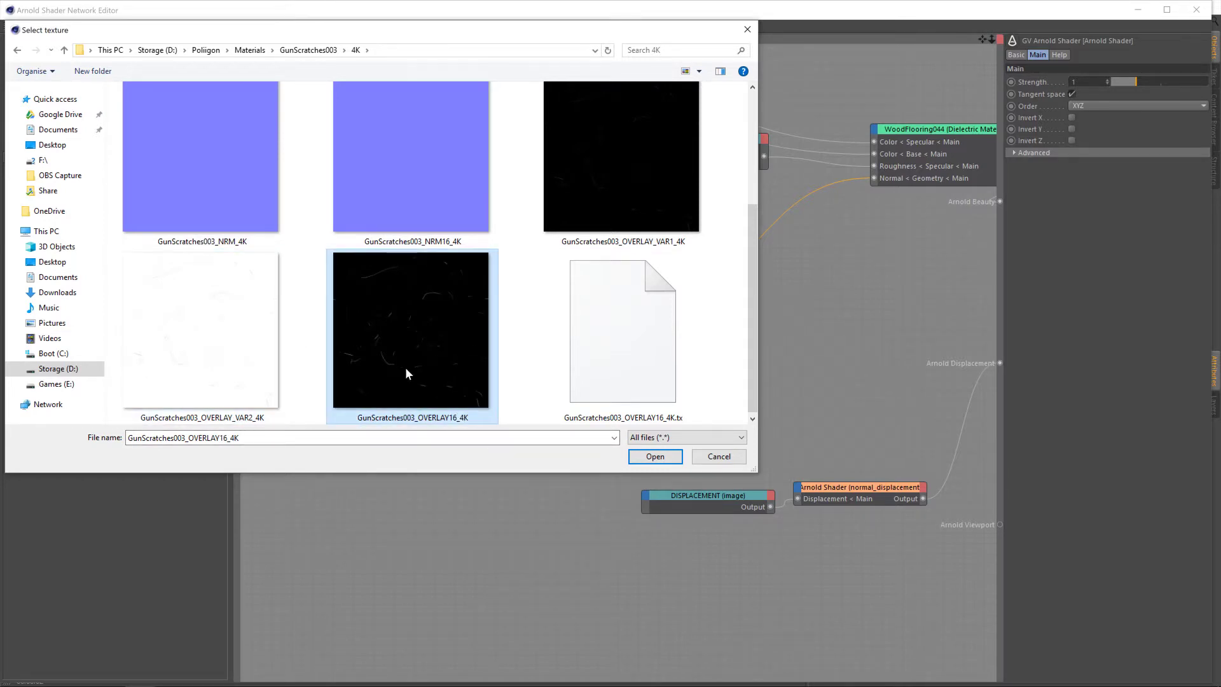
pyautogui.click(239, 351)
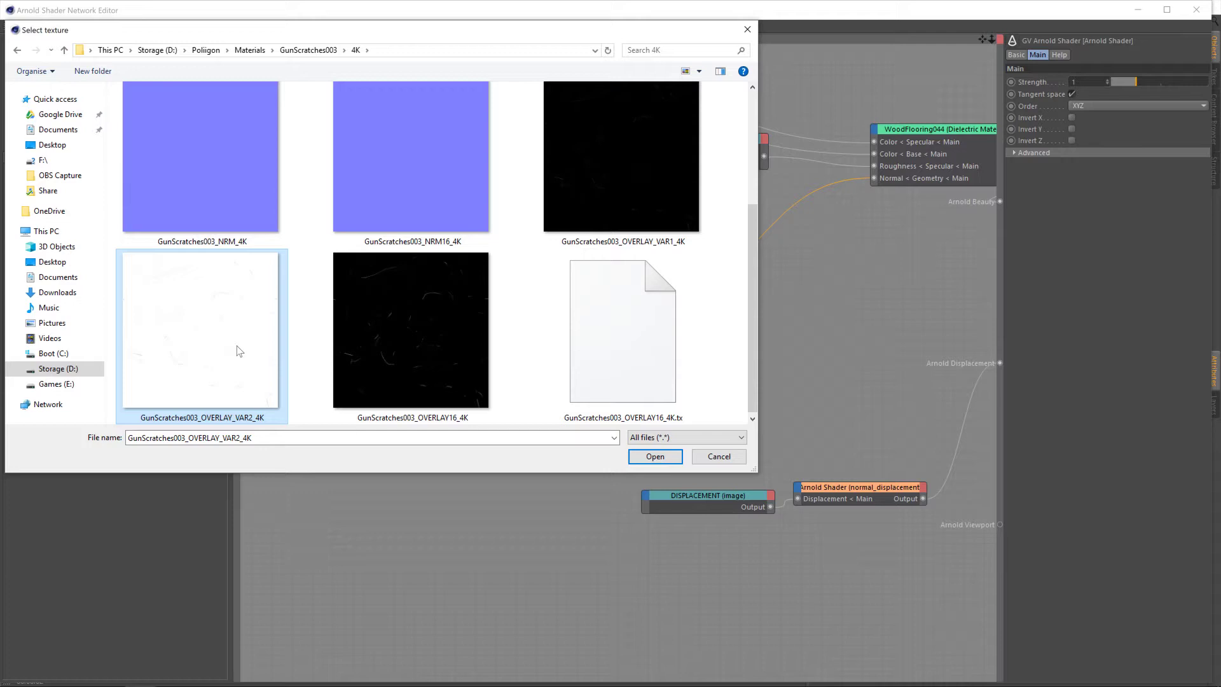
pyautogui.click(475, 378)
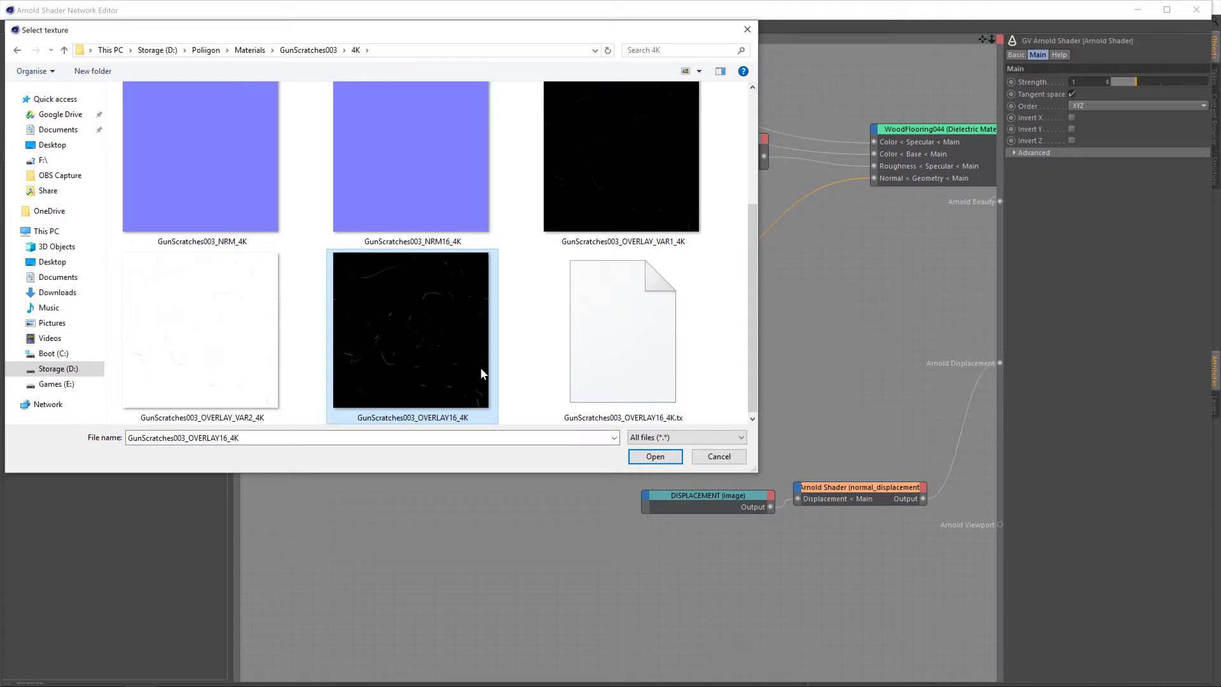
pyautogui.click(655, 456)
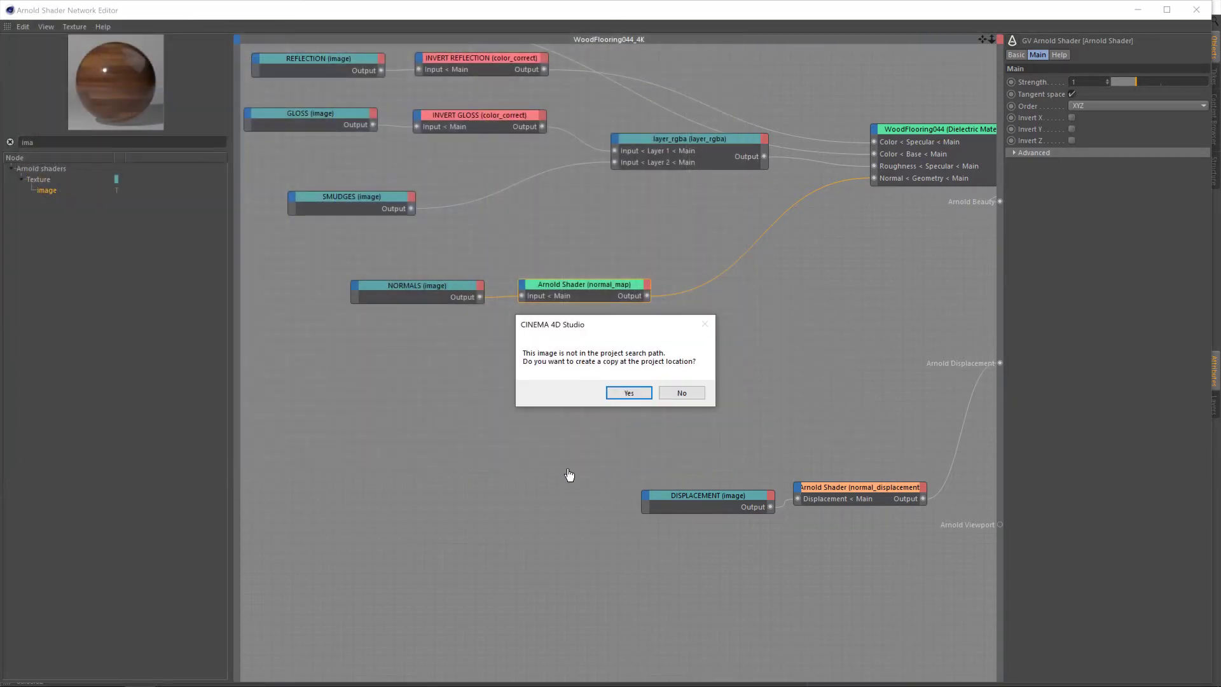
pyautogui.click(667, 396)
# - Place the new image node and rename it SCRATCHES
pyautogui.moveTo(372, 362); pyautogui.dragTo(409, 372)
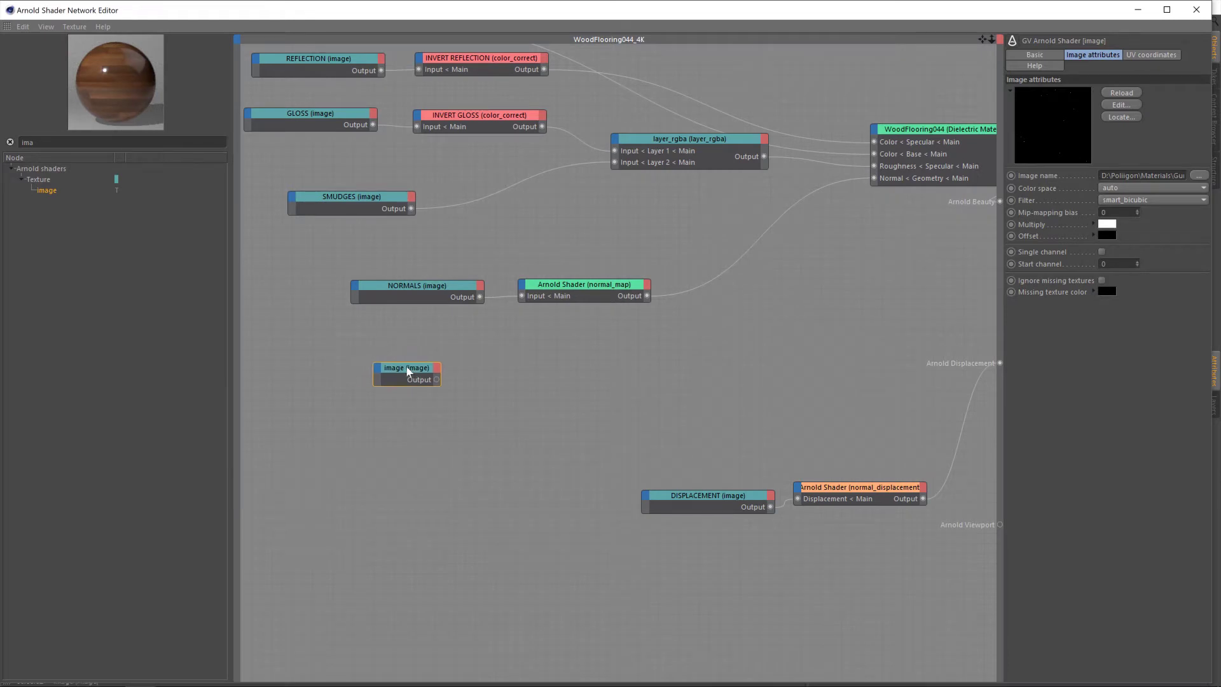
pyautogui.click(1035, 55)
pyautogui.doubleClick(1075, 93)
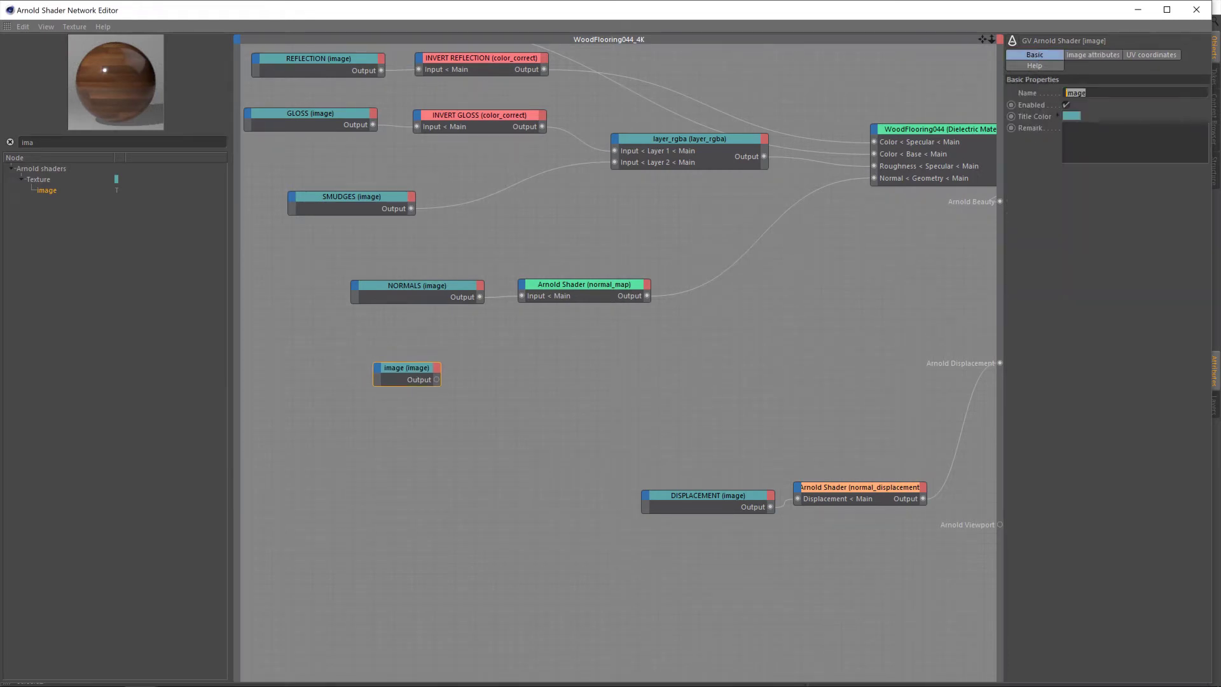
pyautogui.write('SCRATCHES')
pyautogui.press('Return')
# - Set the SCRATCHES texture's colour space to linear and shift the node slightly right
pyautogui.click(1093, 56)
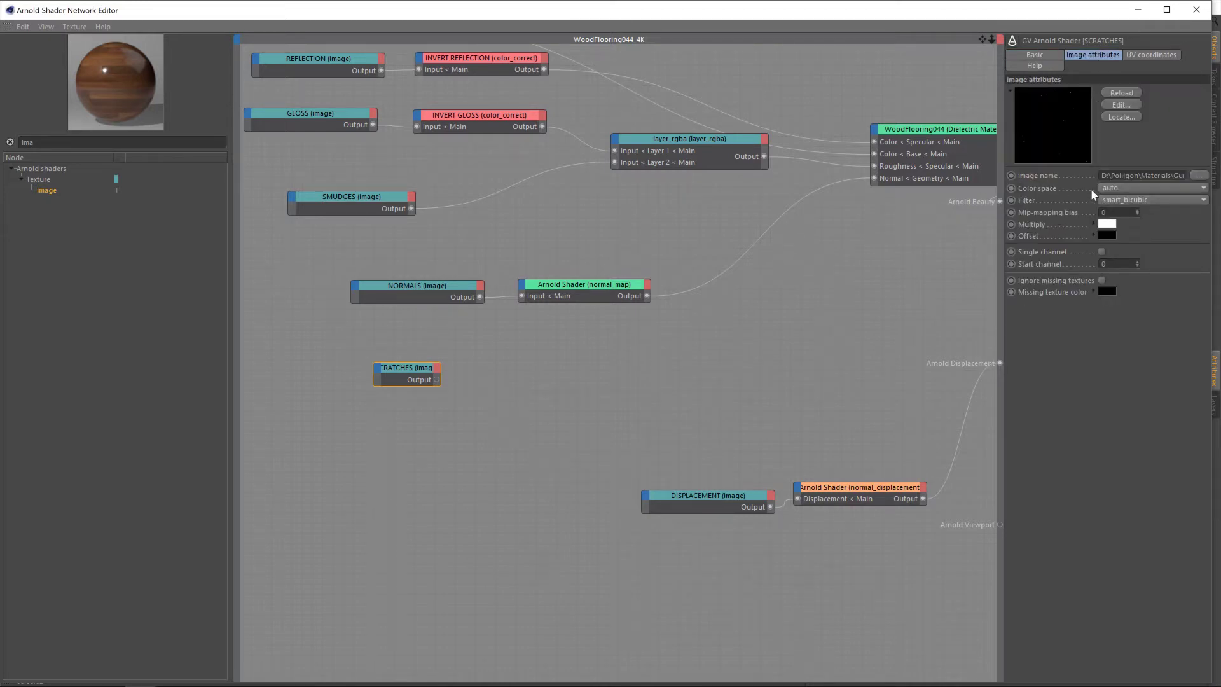
pyautogui.click(1117, 189)
pyautogui.click(1129, 223)
pyautogui.moveTo(416, 369)
pyautogui.mouseDown()
pyautogui.moveTo(464, 360)
pyautogui.moveTo(439, 364)
pyautogui.mouseUp()
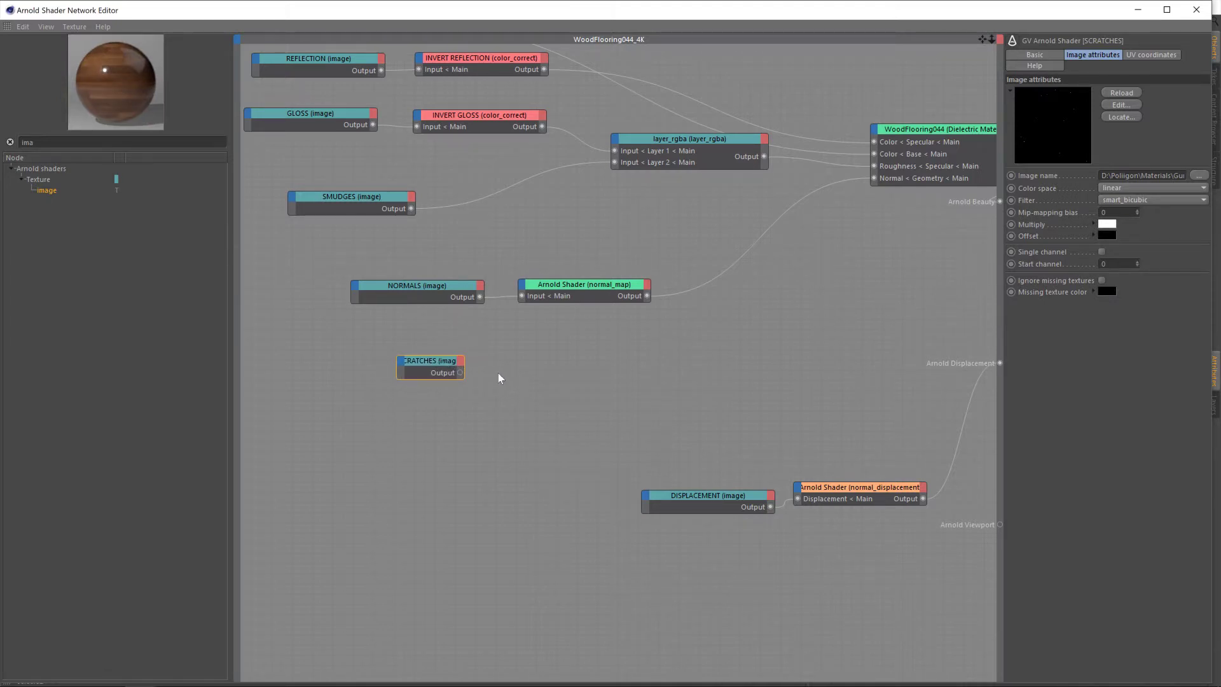
pyautogui.doubleClick(26, 142)
# - Add a color_correct node beside SCRATCHES, fed by its output, with Invert enabled
pyautogui.write('colo')
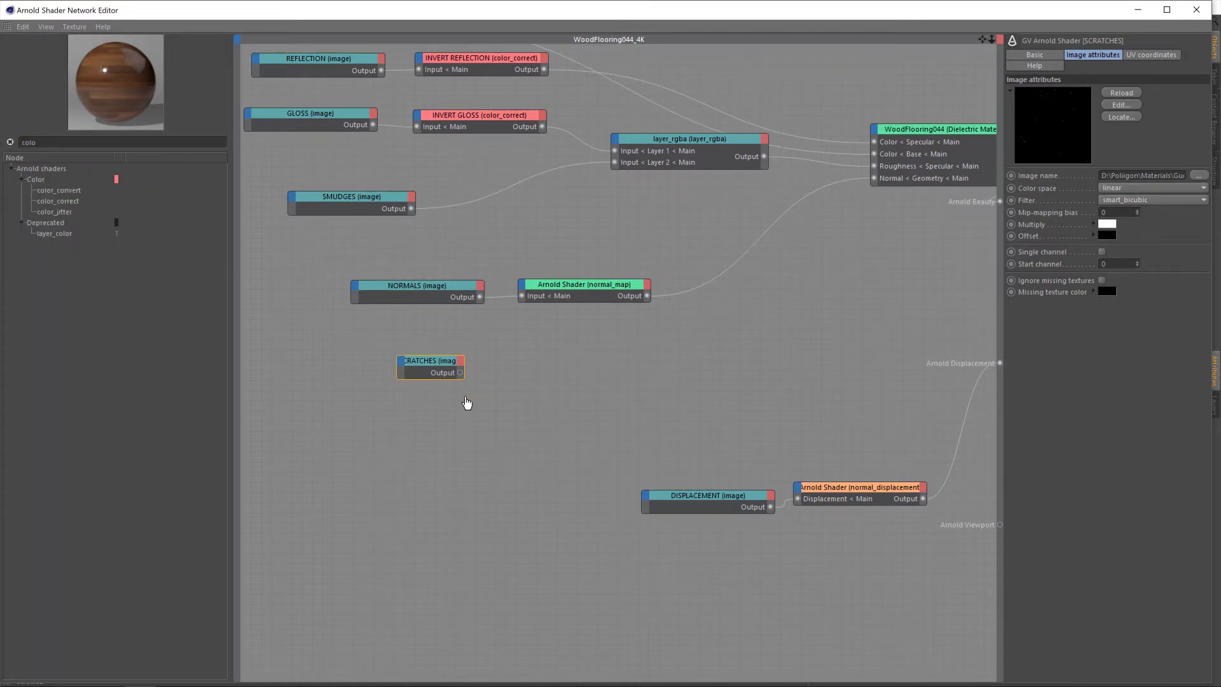
pyautogui.moveTo(522, 367); pyautogui.dragTo(554, 372)
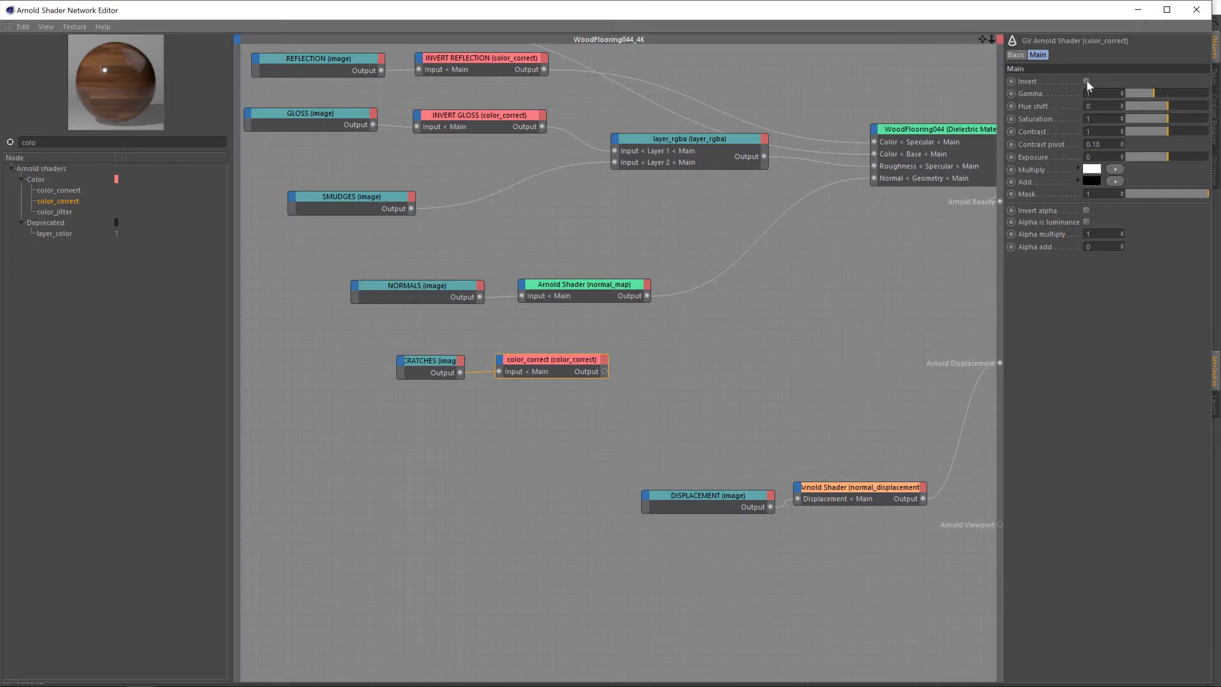
pyautogui.moveTo(538, 366); pyautogui.dragTo(526, 366)
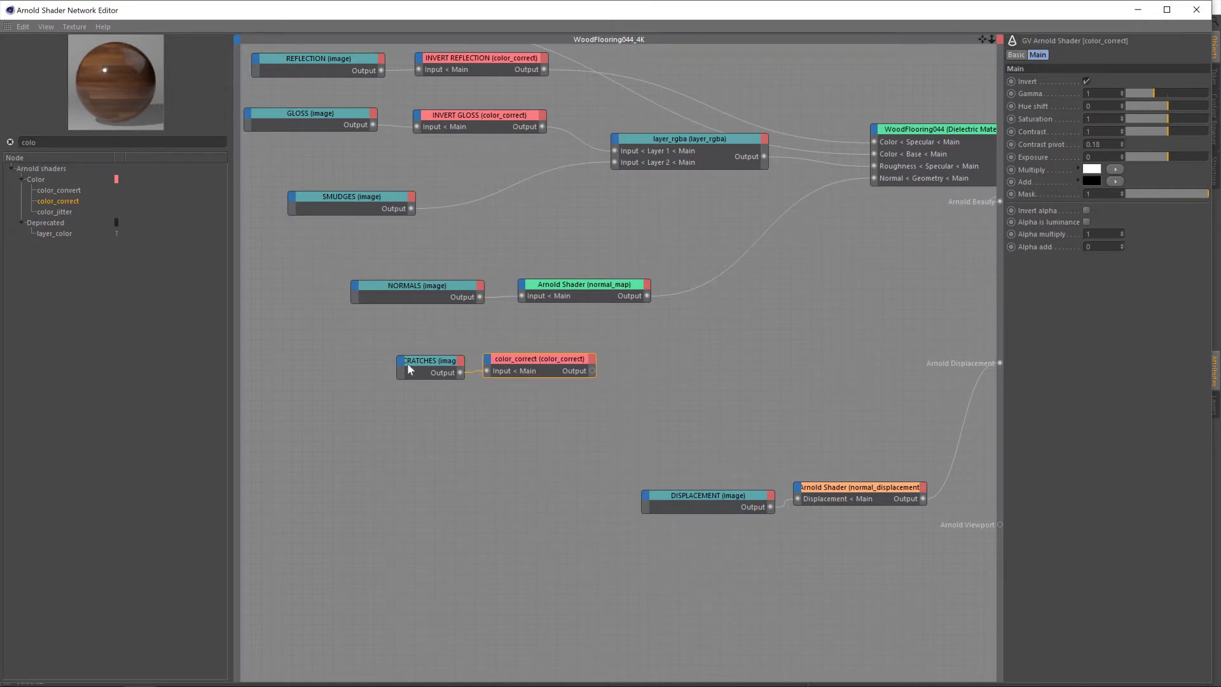
pyautogui.moveTo(407, 363); pyautogui.dragTo(390, 363)
pyautogui.moveTo(547, 362)
pyautogui.mouseDown()
pyautogui.moveTo(522, 364)
pyautogui.moveTo(535, 365)
pyautogui.mouseUp()
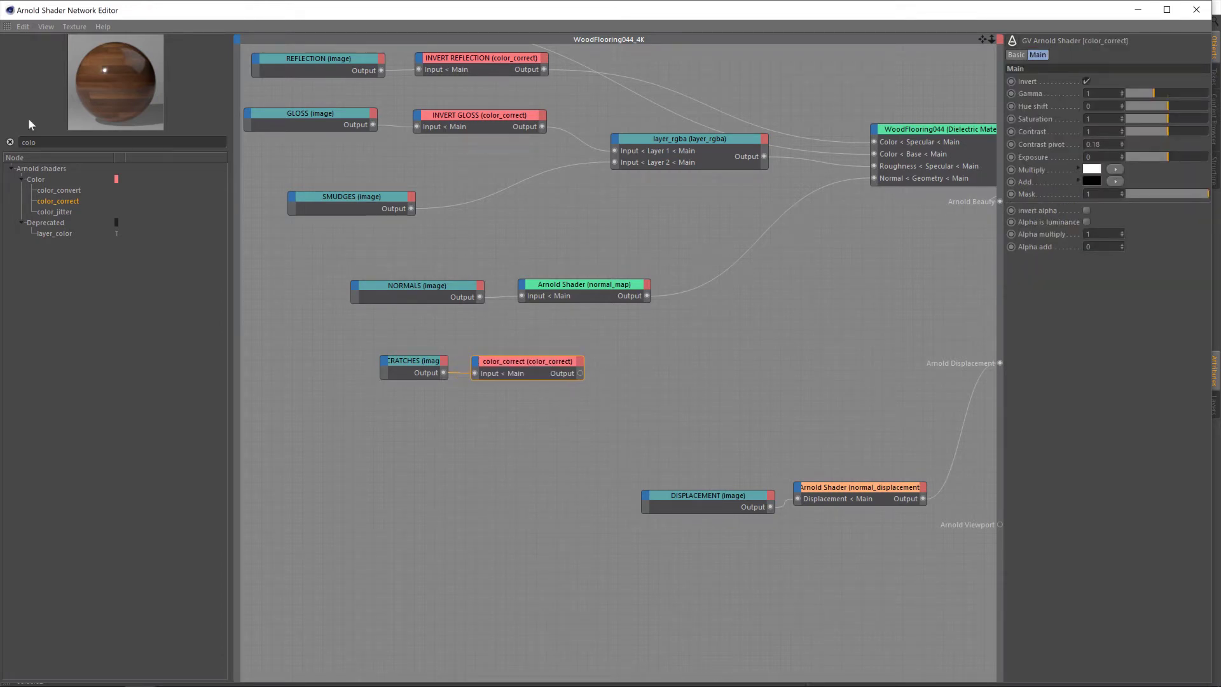
# - Add a bump2d node and connect the normal_map into its Normal input
pyautogui.click(9, 141)
pyautogui.write('bump')
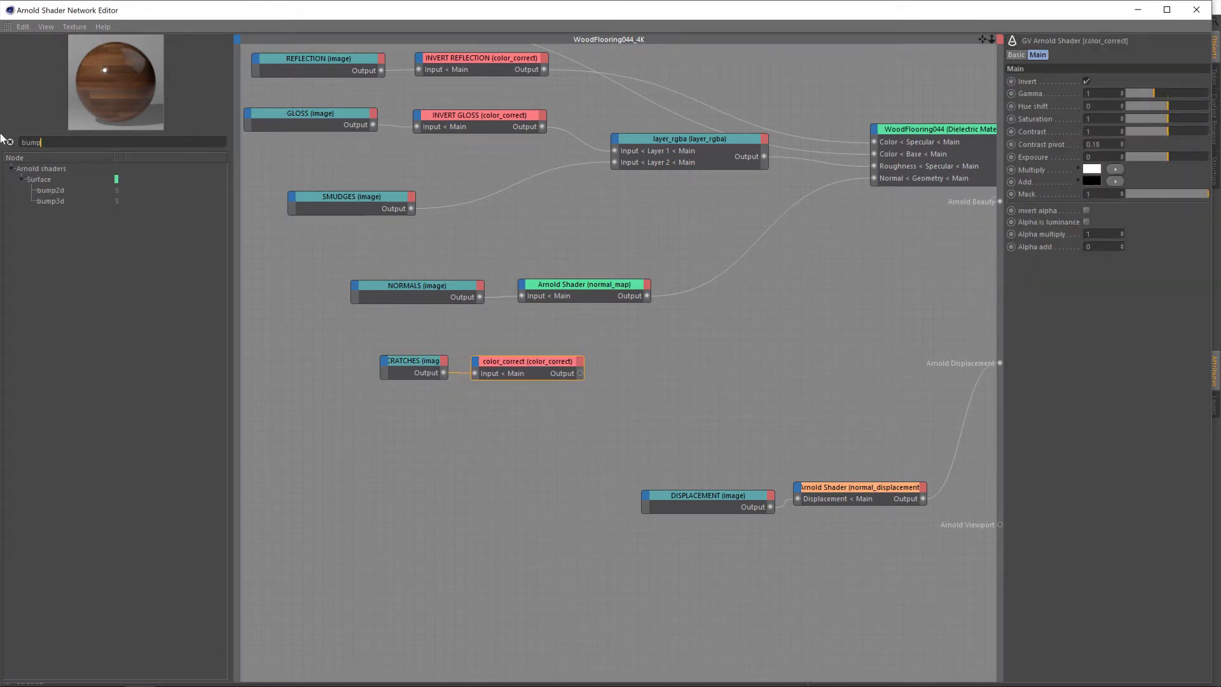
pyautogui.moveTo(52, 195); pyautogui.dragTo(755, 301)
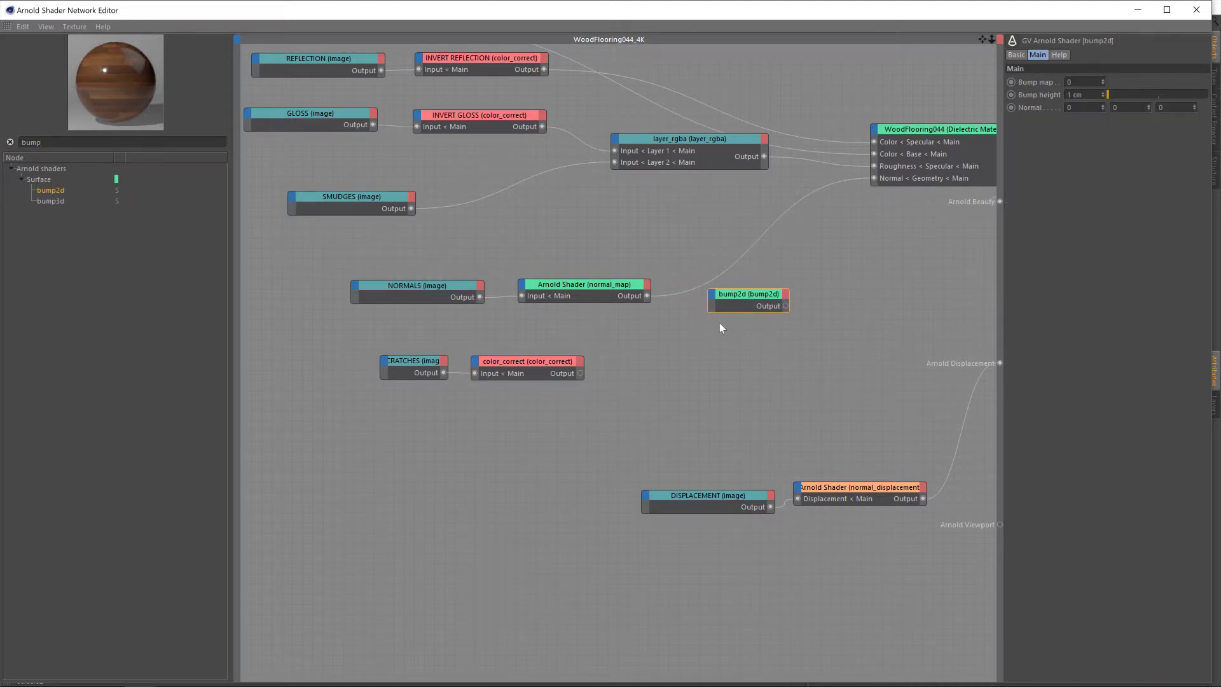
pyautogui.scroll(2, 727, 333)
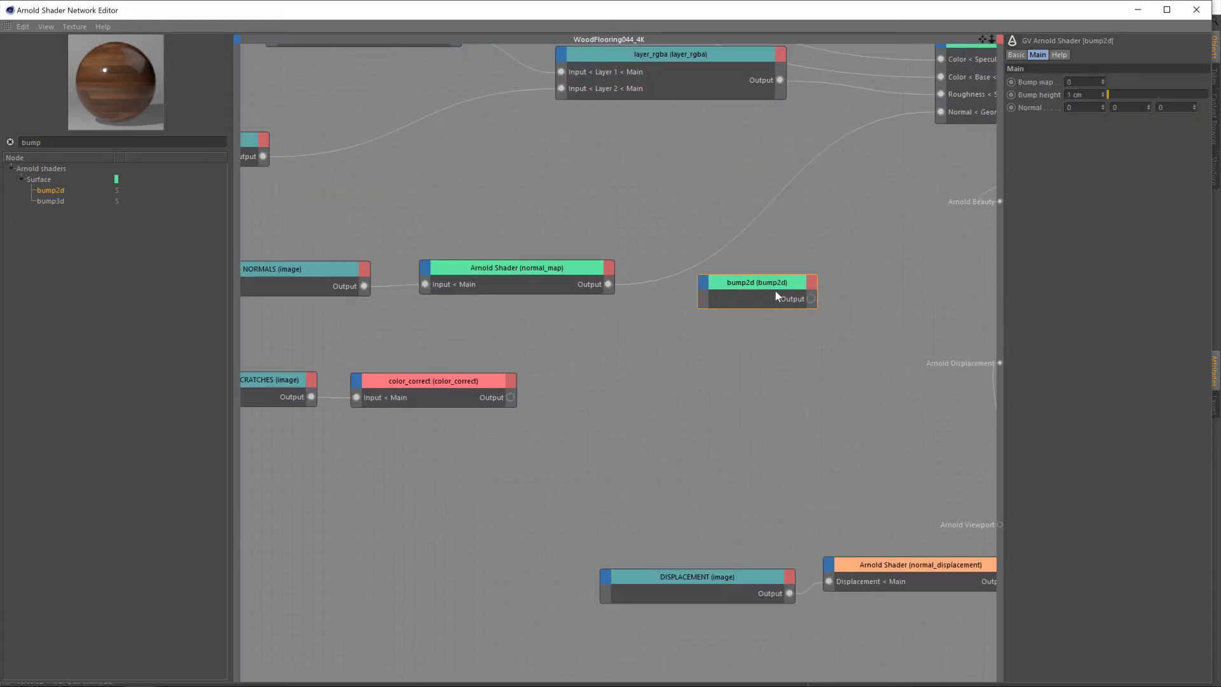
pyautogui.click(545, 275)
pyautogui.moveTo(609, 284); pyautogui.dragTo(940, 112)
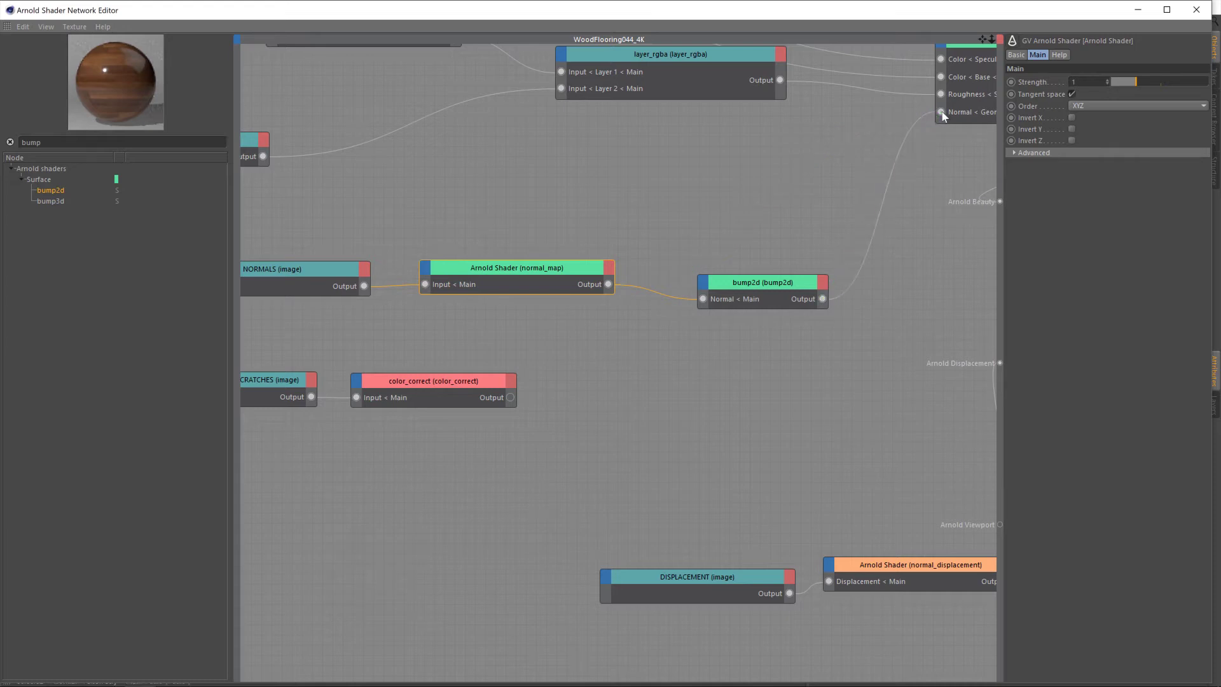
pyautogui.scroll(-5, 826, 235)
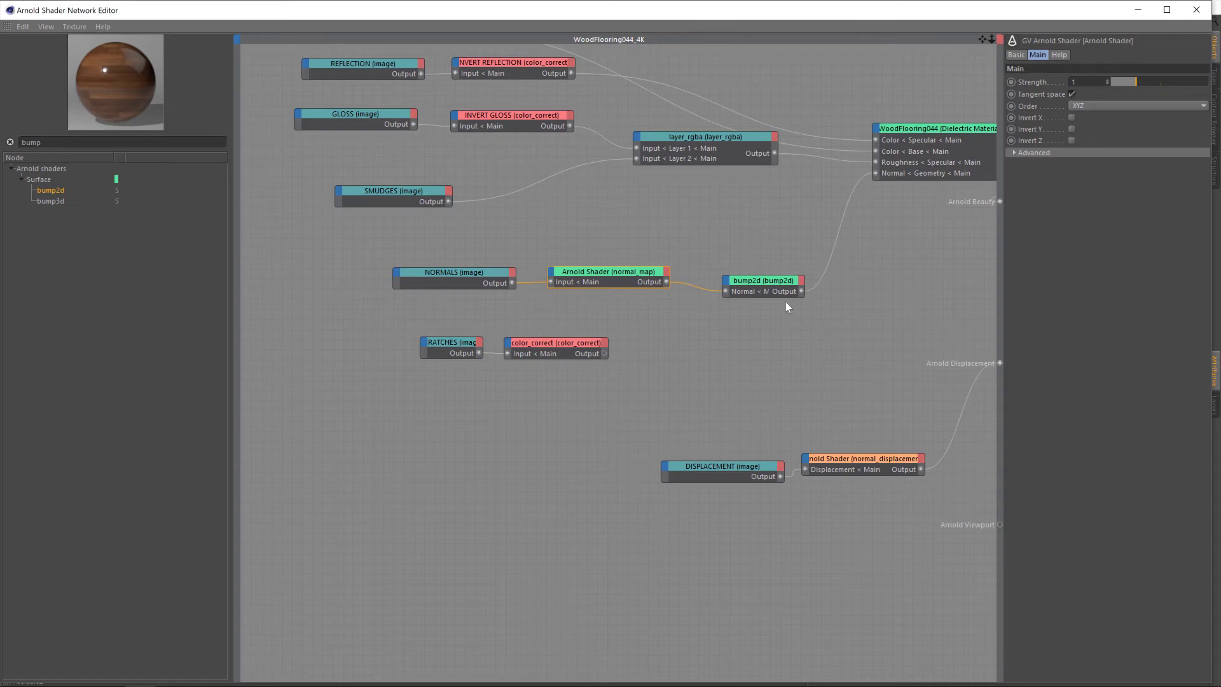
# - Plug the inverted scratches from color_correct into bump2d's Bump map, then close the editor
pyautogui.moveTo(763, 285); pyautogui.dragTo(759, 283)
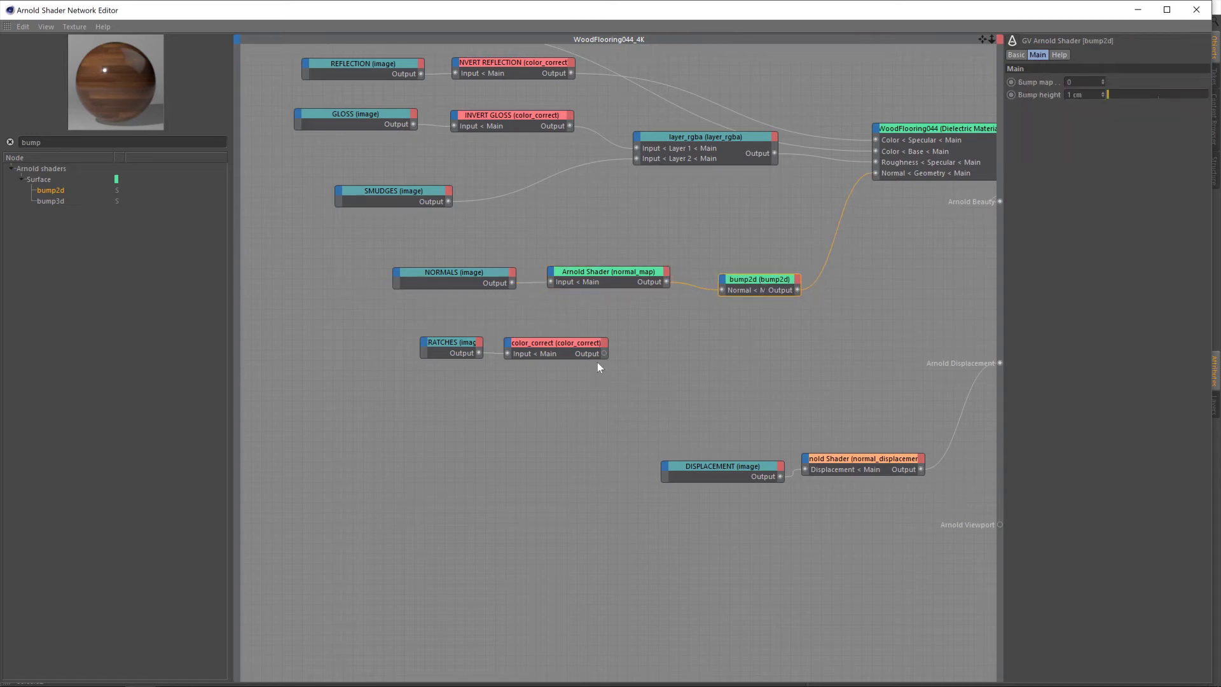
pyautogui.click(556, 348)
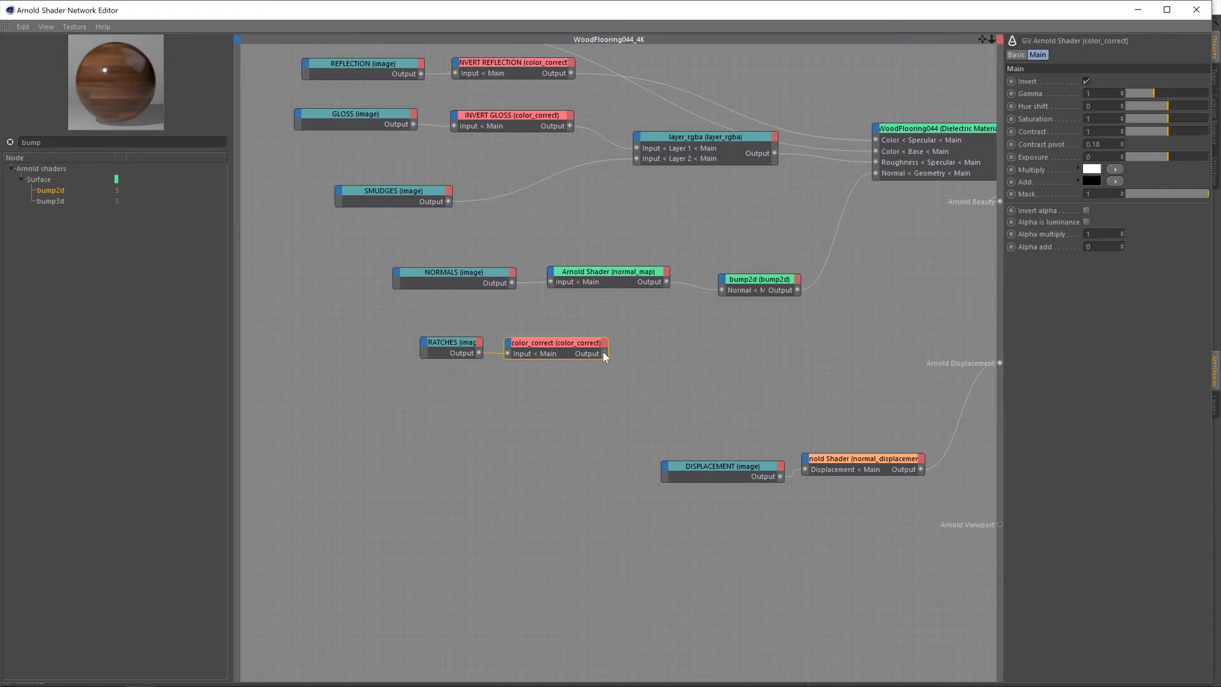
pyautogui.moveTo(603, 352); pyautogui.dragTo(728, 286)
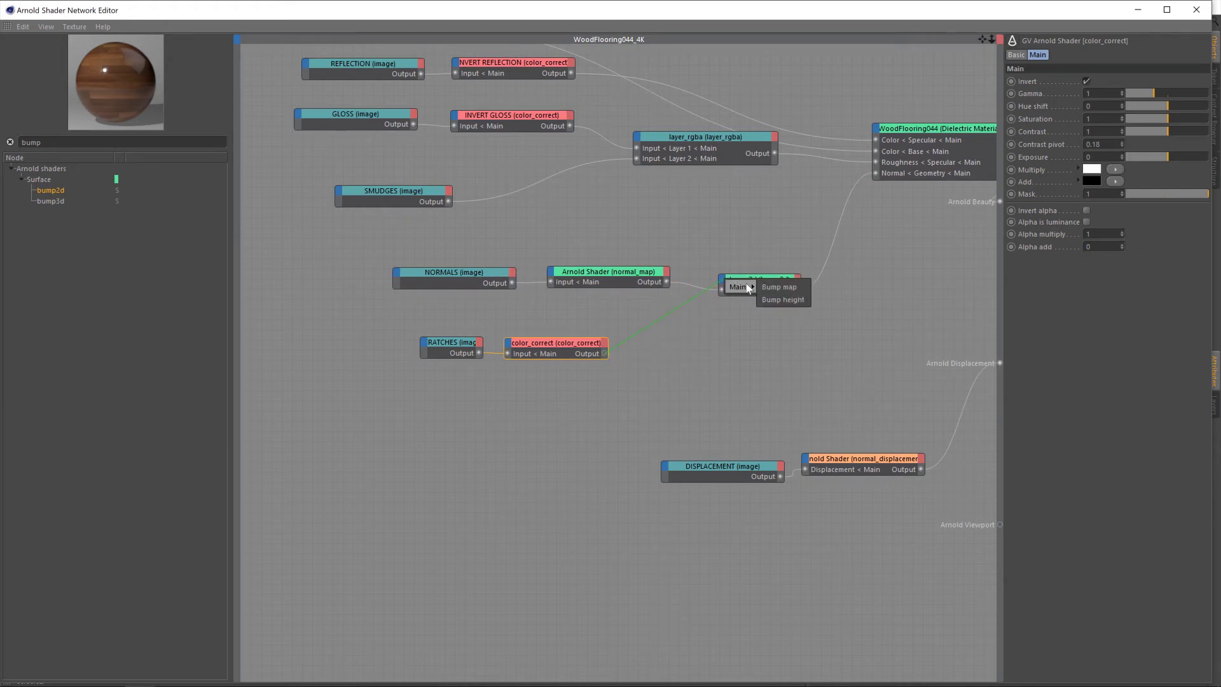
pyautogui.click(783, 287)
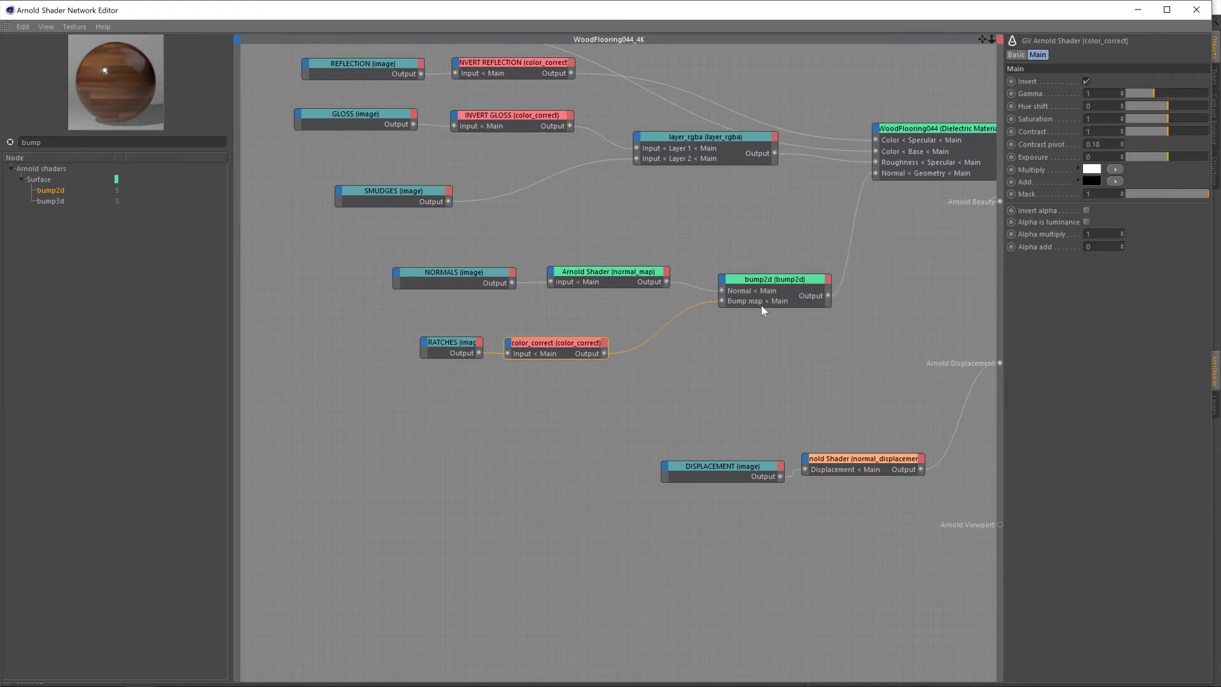
pyautogui.click(774, 289)
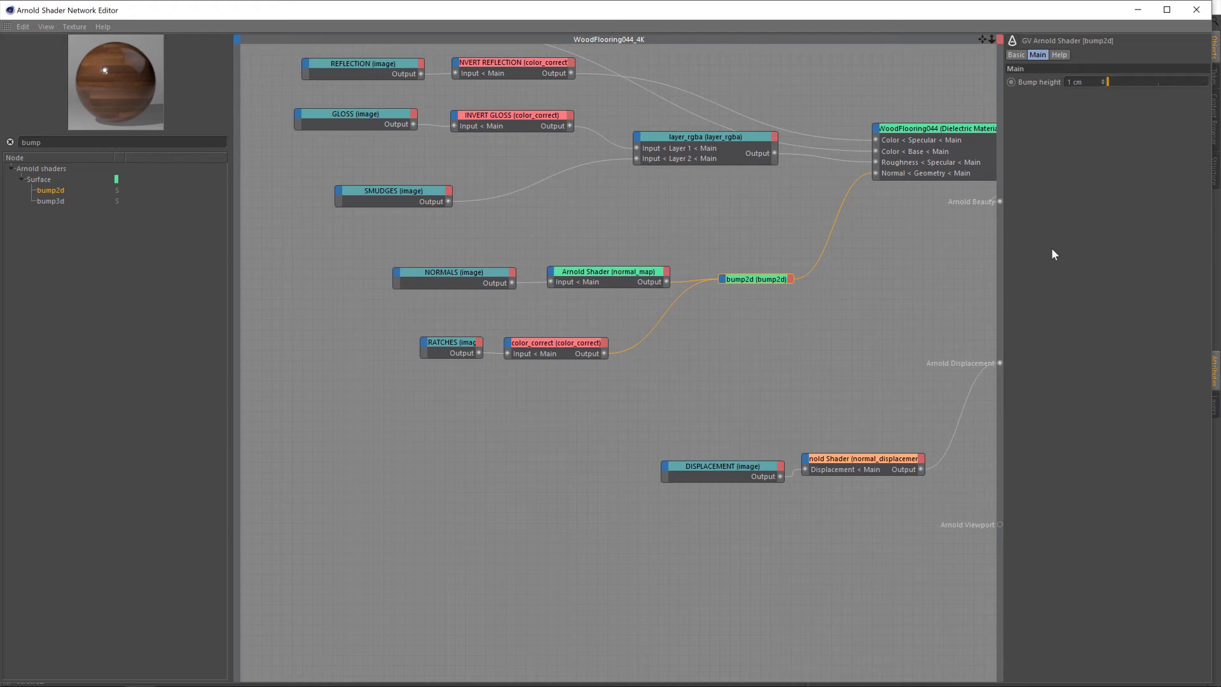
pyautogui.click(723, 281)
pyautogui.doubleClick(744, 280)
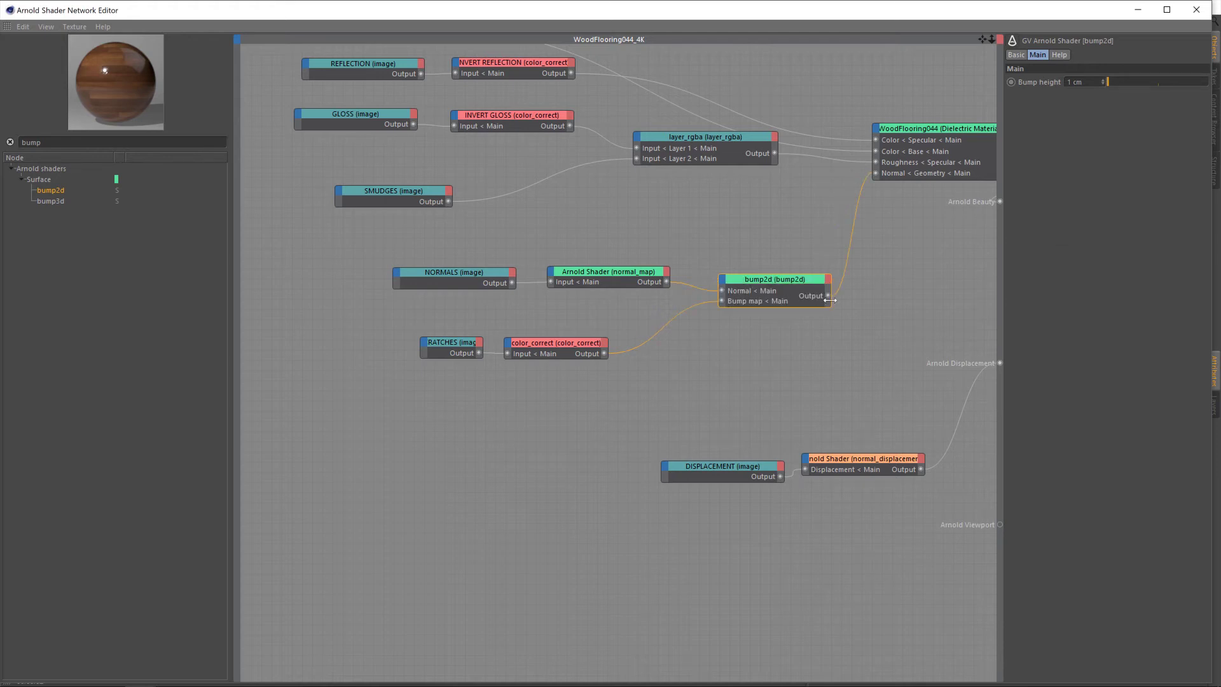
pyautogui.click(1196, 10)
# - Render the wood floor to the Picture Viewer, check the scratches, then close it
pyautogui.click(311, 42)
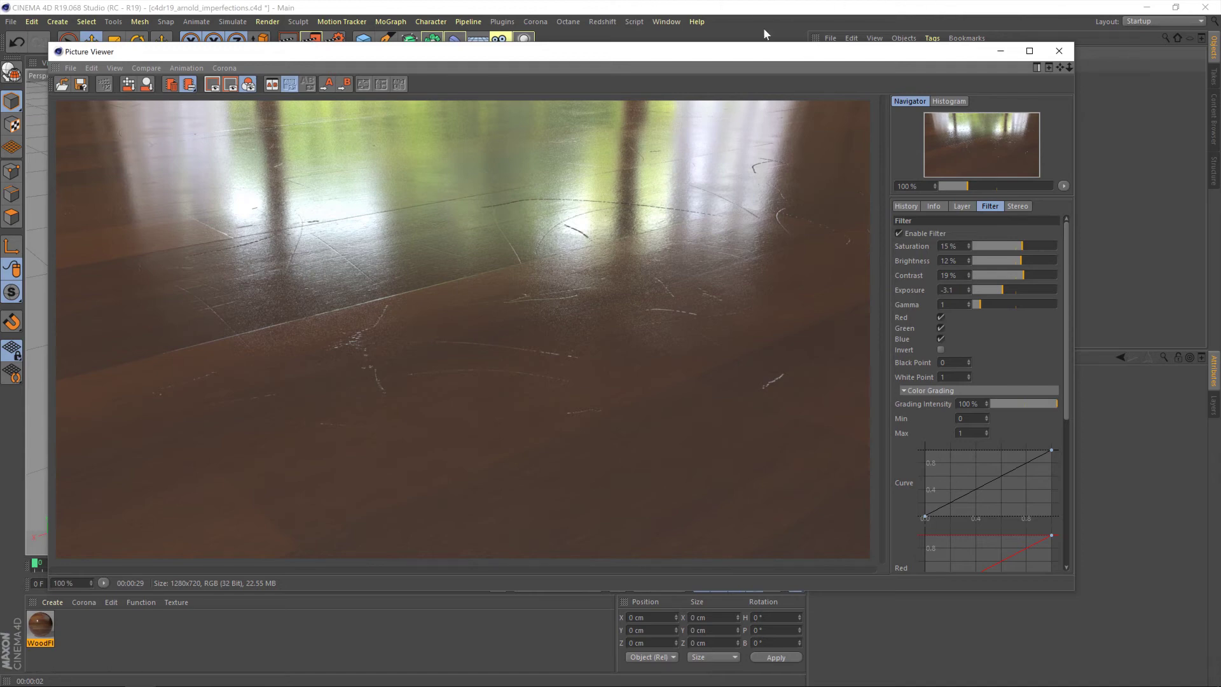
pyautogui.click(1058, 50)
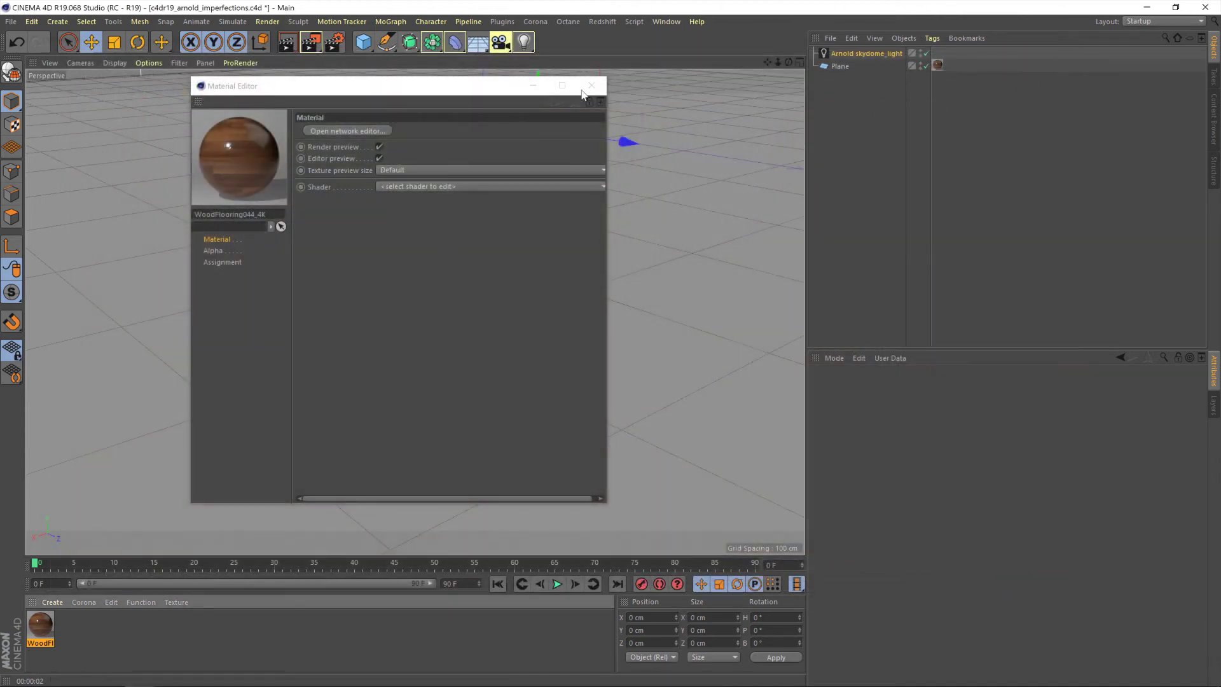
# - Set the bump2d Bump height to 0.1 cm in the material's shader network
pyautogui.click(347, 140)
pyautogui.click(355, 131)
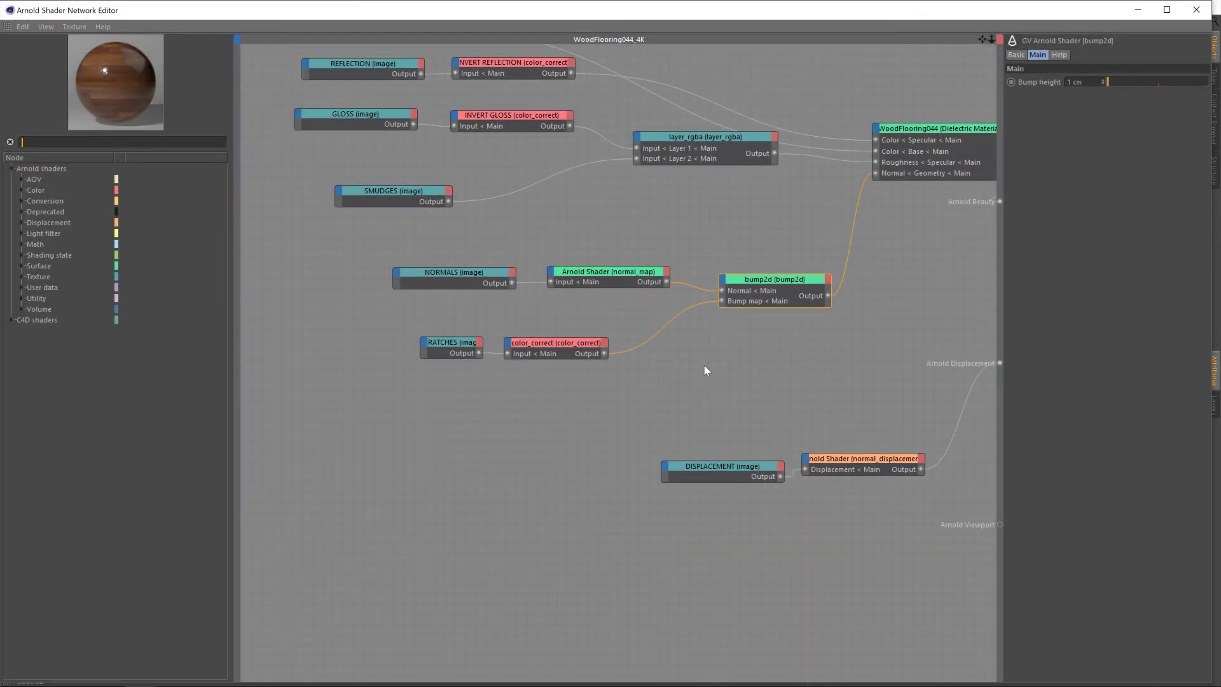
pyautogui.click(777, 280)
pyautogui.doubleClick(756, 284)
pyautogui.write('0.1')
pyautogui.press('Return')
# - Tile the SCRATCHES texture with a uniform UV scale of 5
pyautogui.click(448, 346)
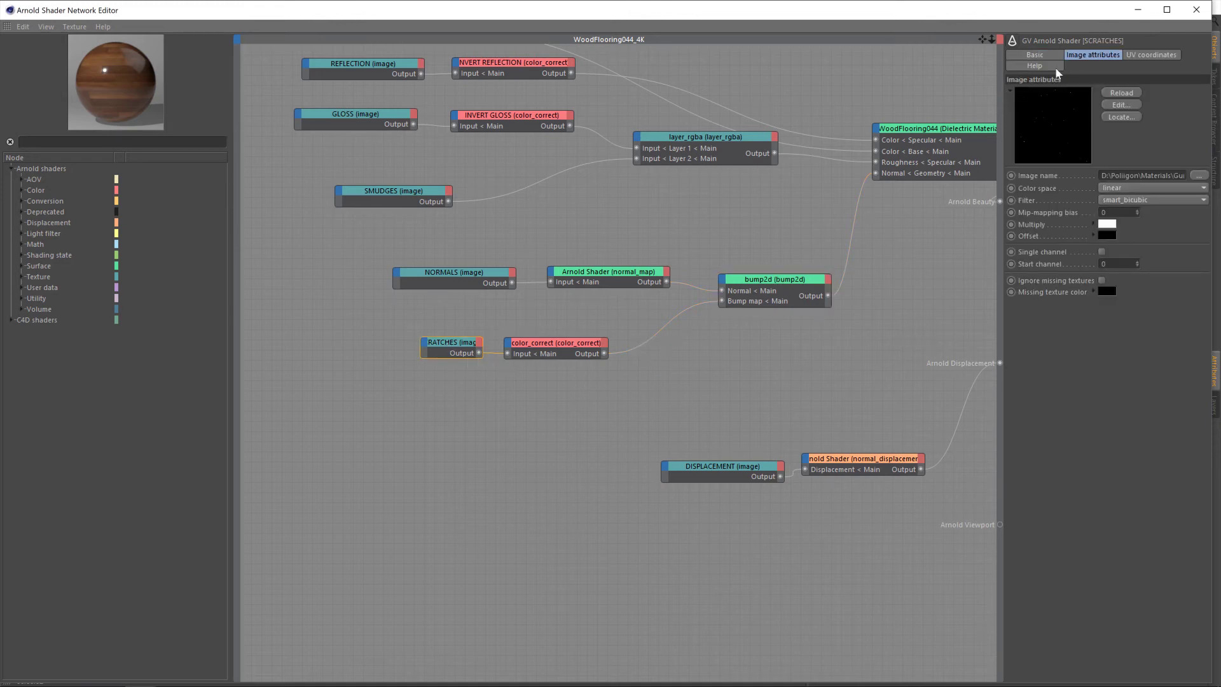
pyautogui.click(1164, 55)
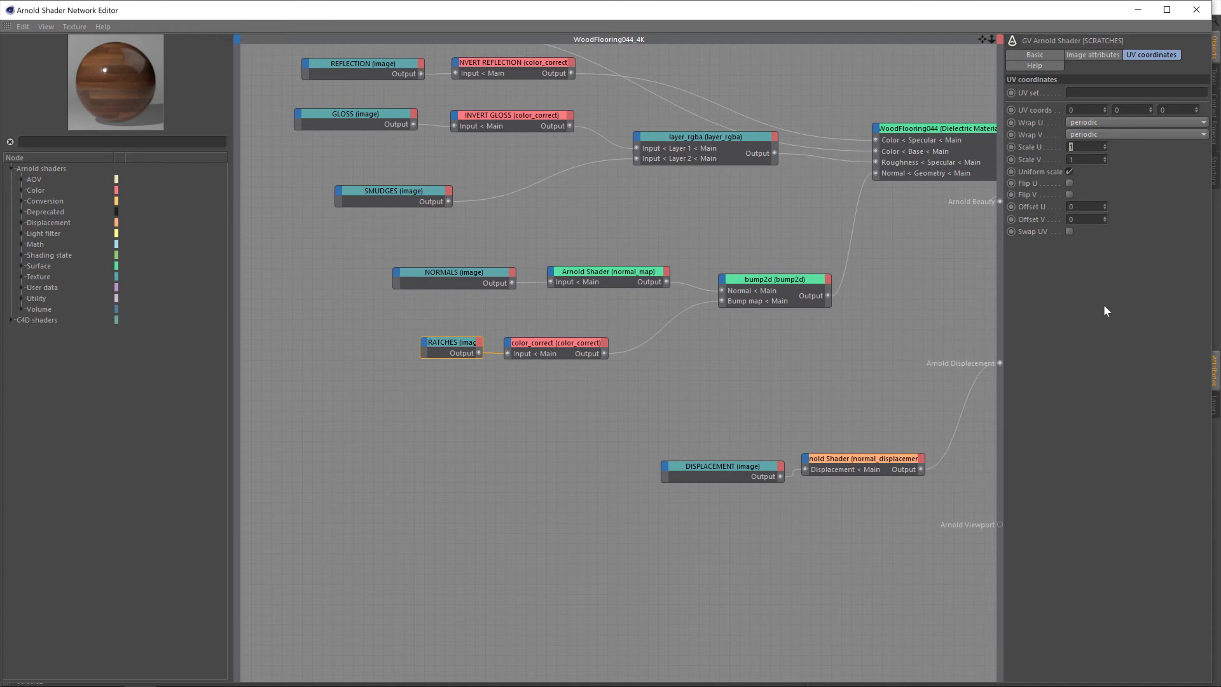
pyautogui.write('5')
pyautogui.press('Return')
# - Close the shader network editor and re-render the floor with Shift+R
pyautogui.click(1198, 12)
pyautogui.hotkey('shift', 'r')
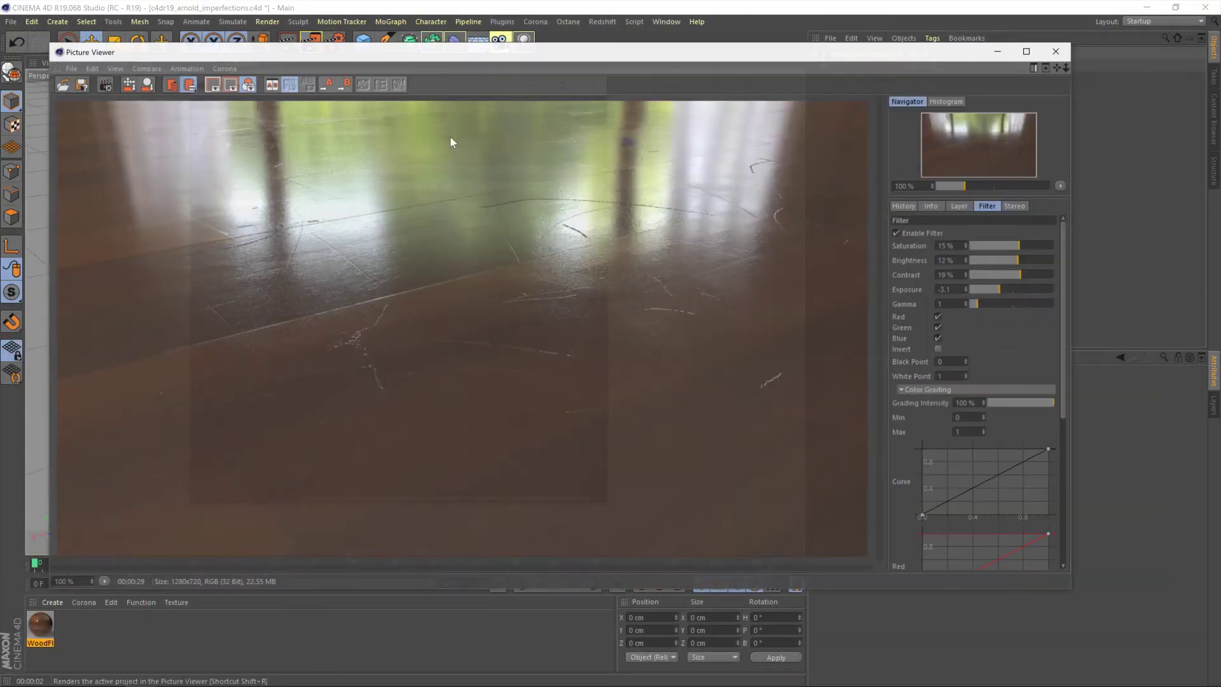